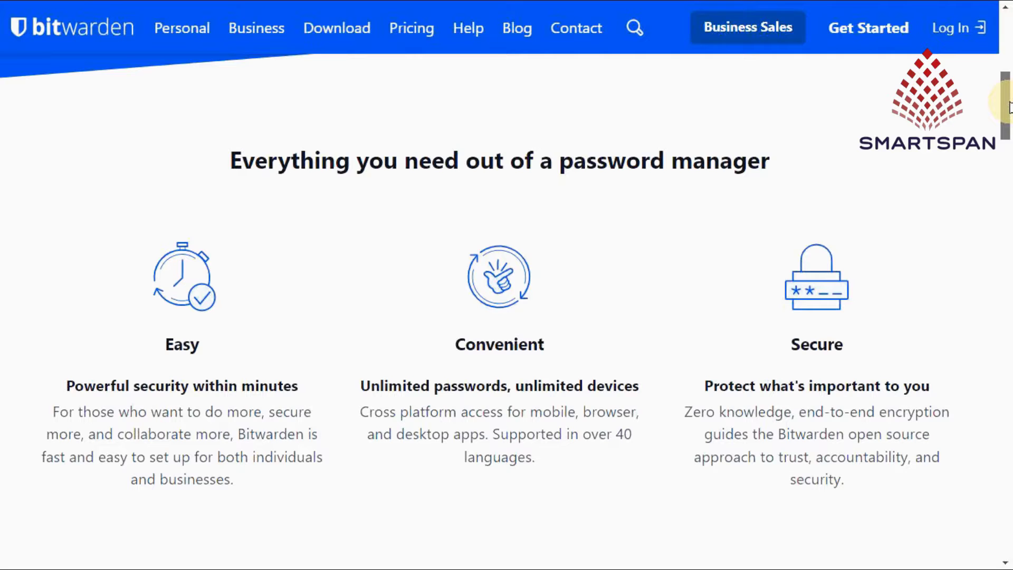
pyautogui.moveTo(1009, 105); pyautogui.dragTo(1009, 102)
pyautogui.moveTo(66, 410); pyautogui.dragTo(298, 410)
pyautogui.moveTo(361, 411); pyautogui.dragTo(959, 397)
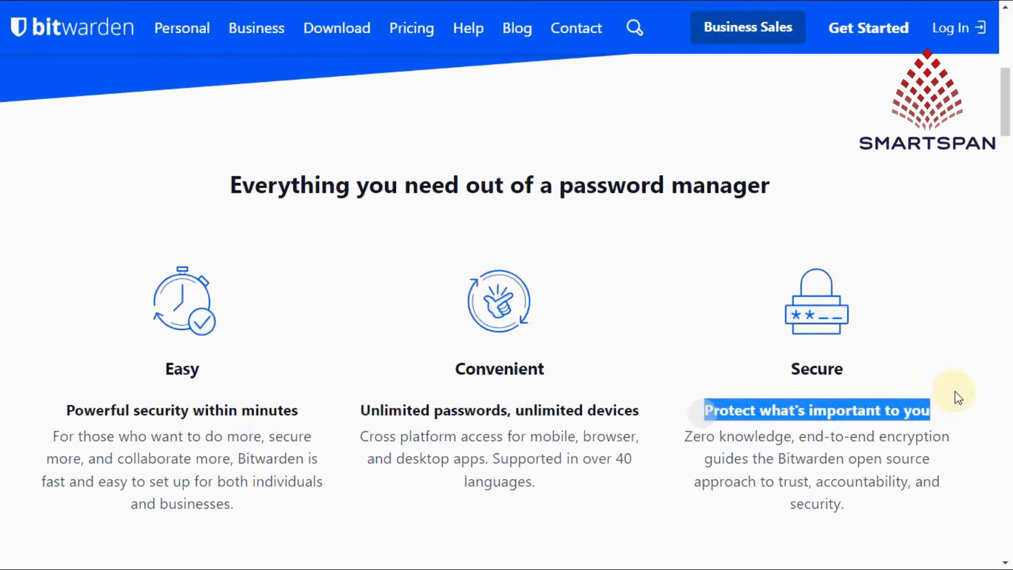
pyautogui.moveTo(1006, 121); pyautogui.dragTo(1008, 283)
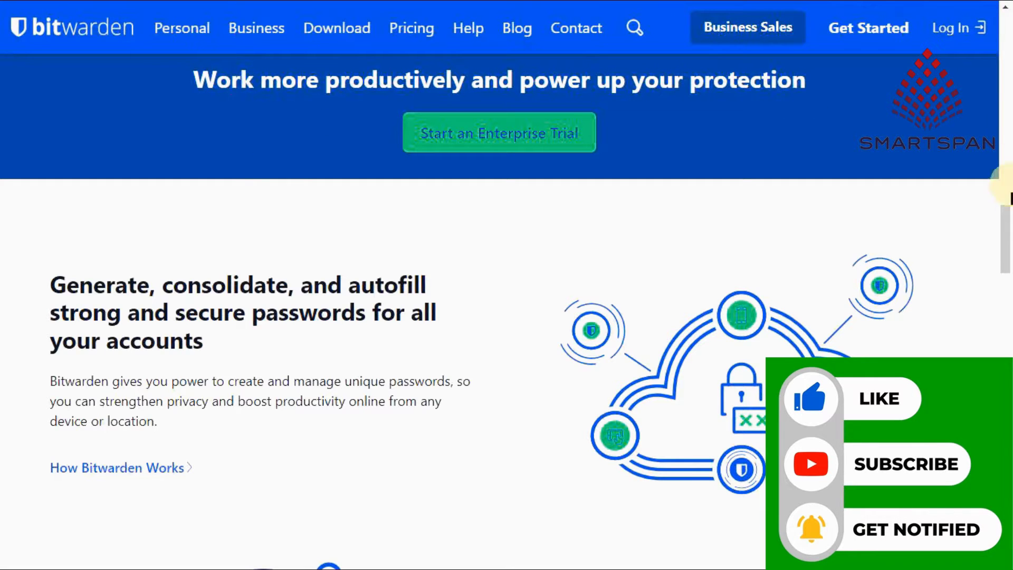
pyautogui.moveTo(1005, 231); pyautogui.dragTo(1010, 294)
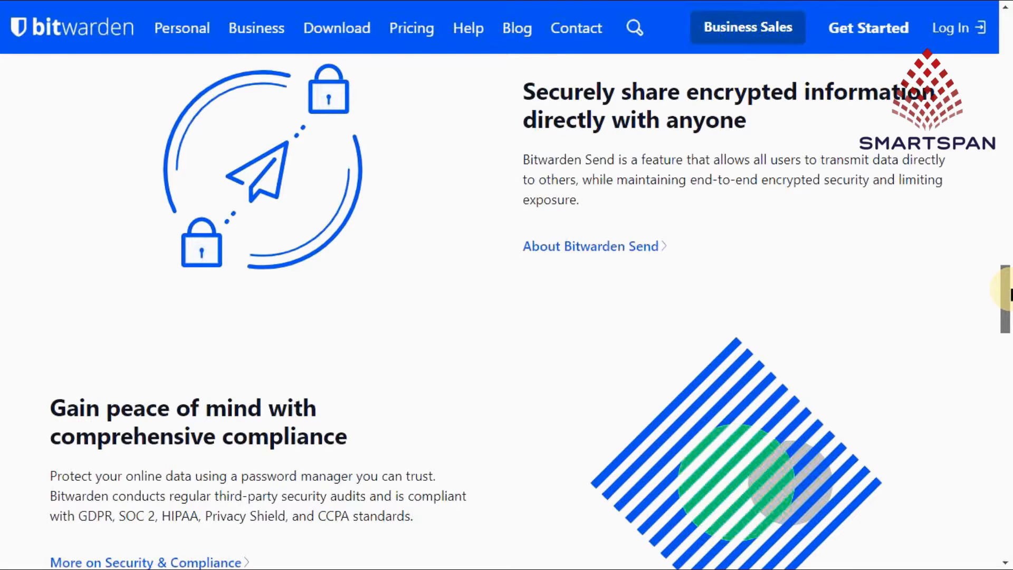
pyautogui.moveTo(1009, 294); pyautogui.dragTo(1009, 357)
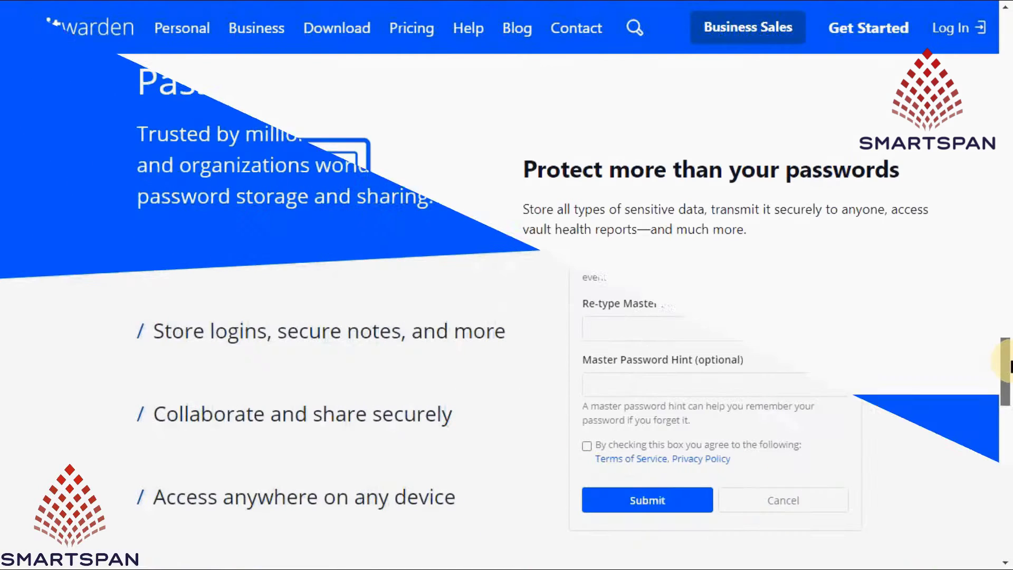
# - Register the account with the suggested strong master password and hint Automatic, accepting the terms
pyautogui.click(742, 240)
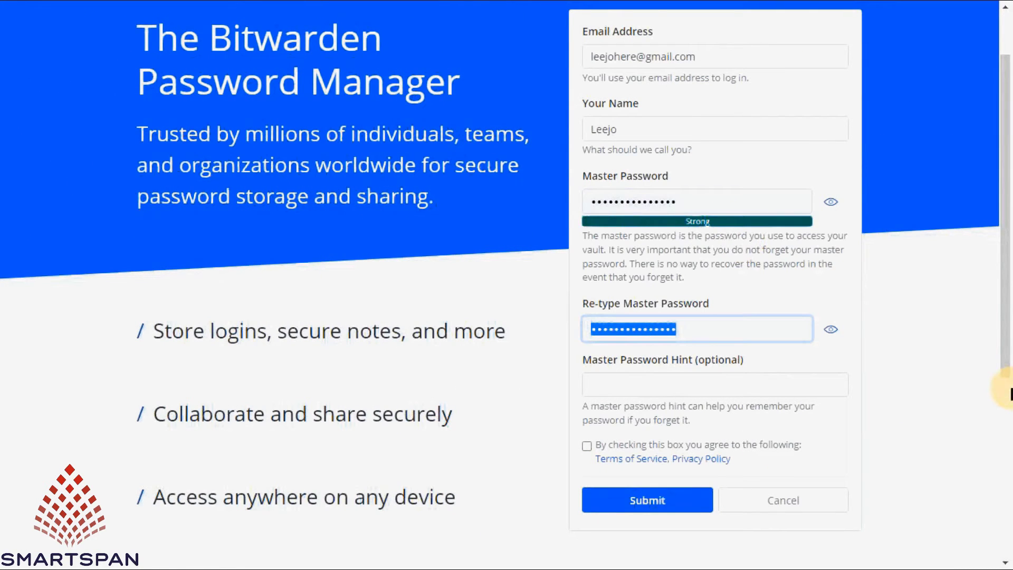
pyautogui.scroll(-2, 675, 259)
pyautogui.click(675, 260)
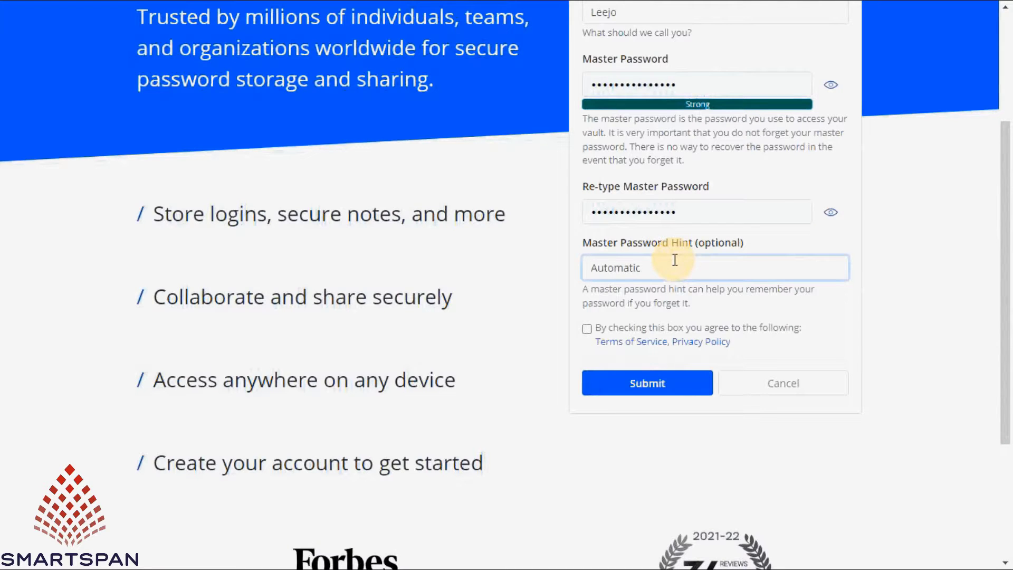
pyautogui.scroll(1, 975, 361)
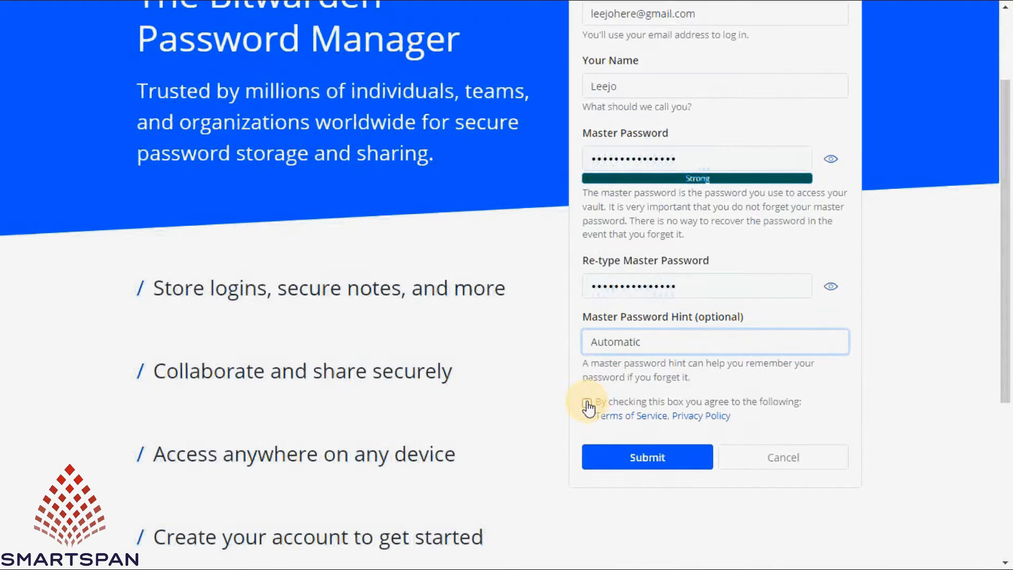
pyautogui.click(587, 402)
pyautogui.click(652, 458)
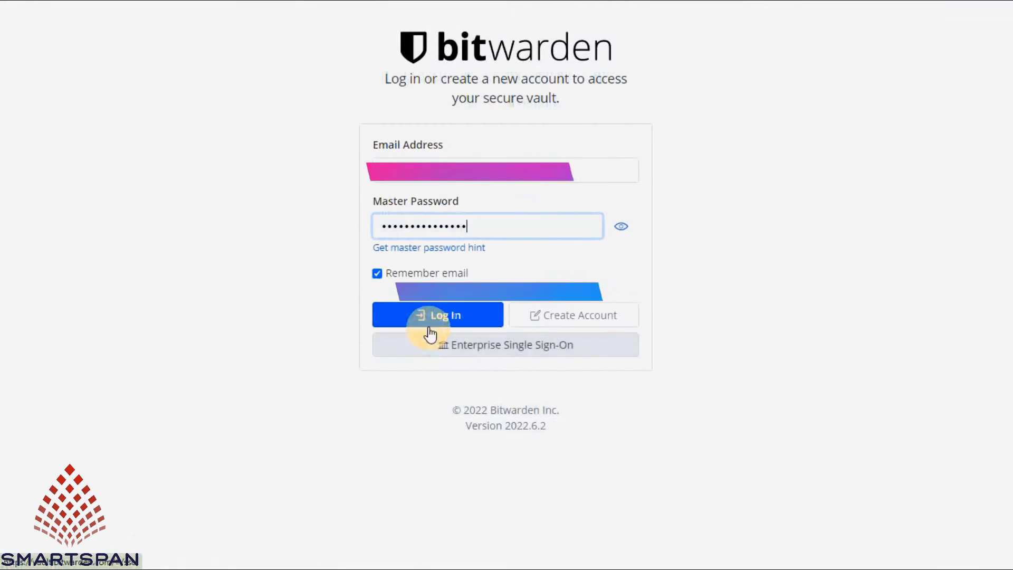
# - Log in to the new account after passing the hCaptcha 'I am human' check
pyautogui.click(429, 316)
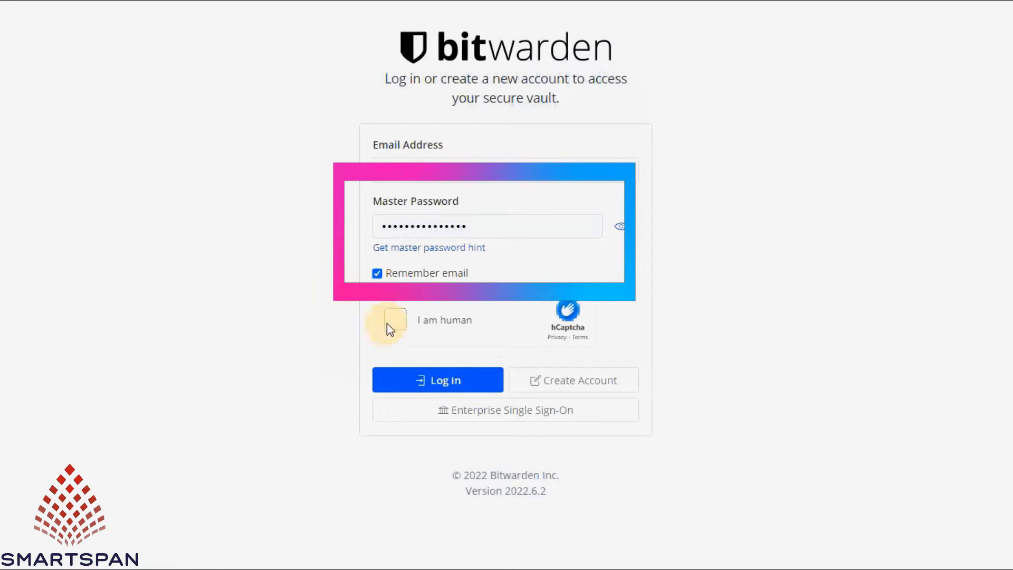
pyautogui.click(394, 320)
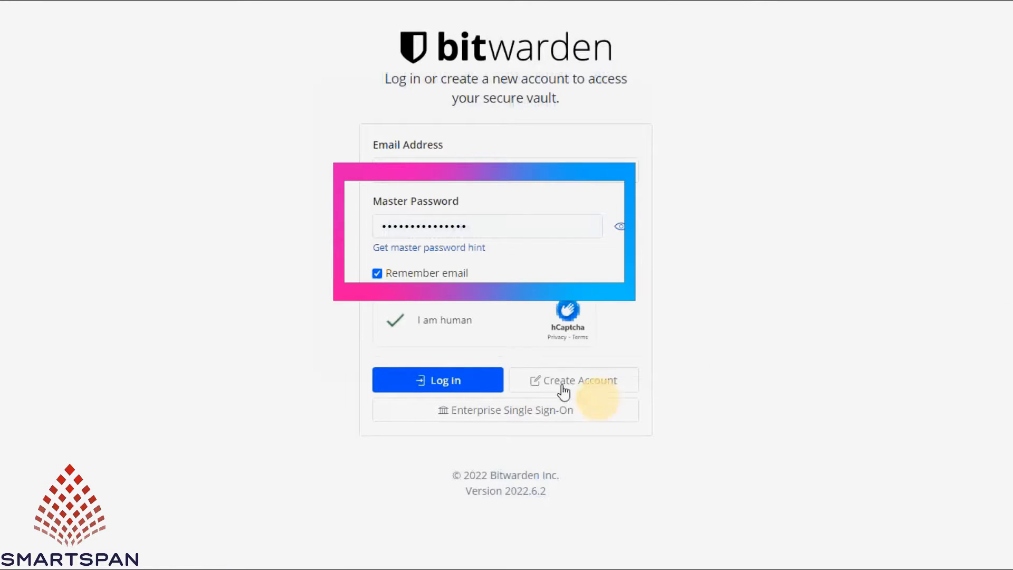
pyautogui.click(452, 380)
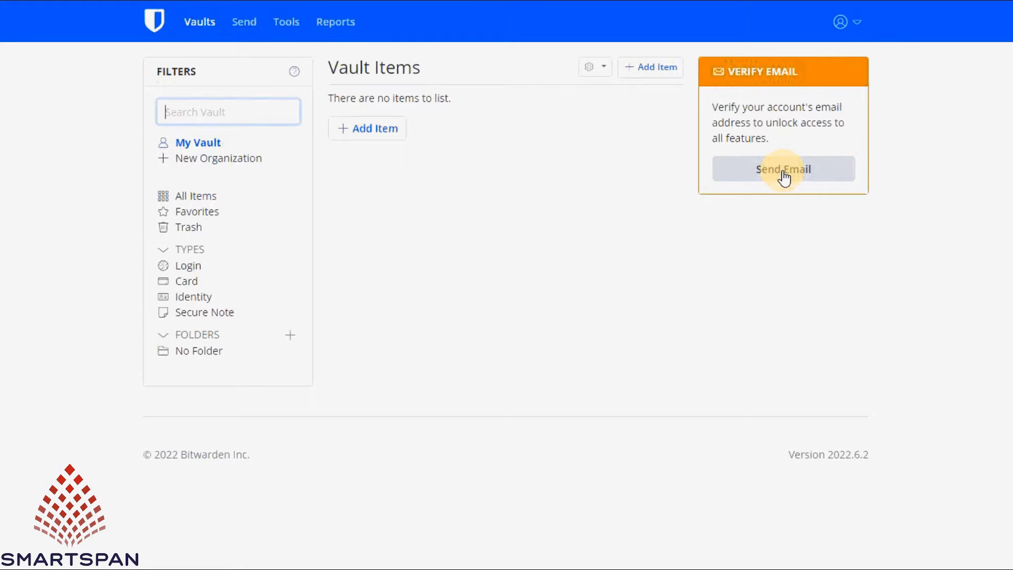
# - Send the verification email, confirm the address via the Gmail link, and return to the vault
pyautogui.click(785, 178)
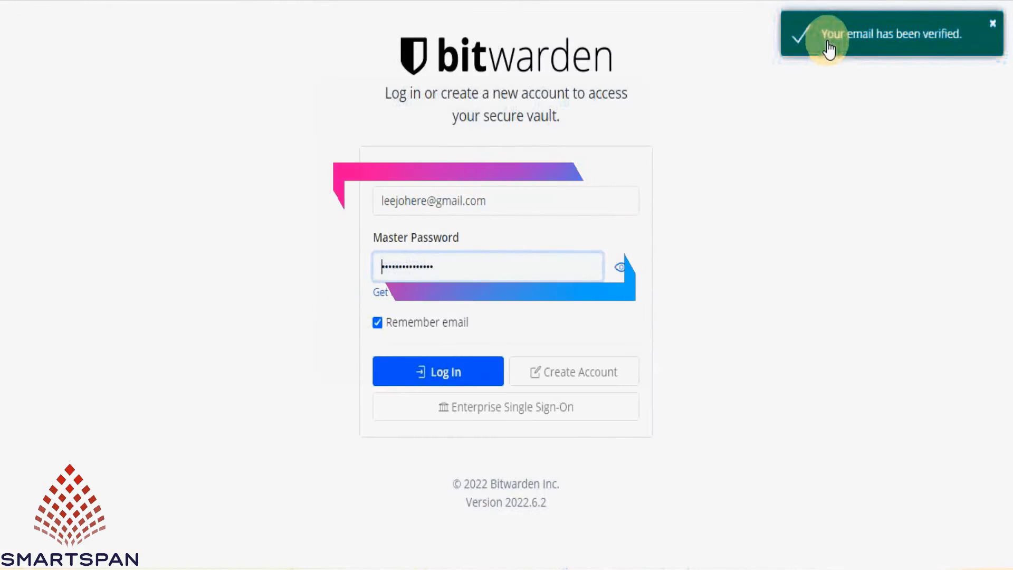
pyautogui.click(452, 315)
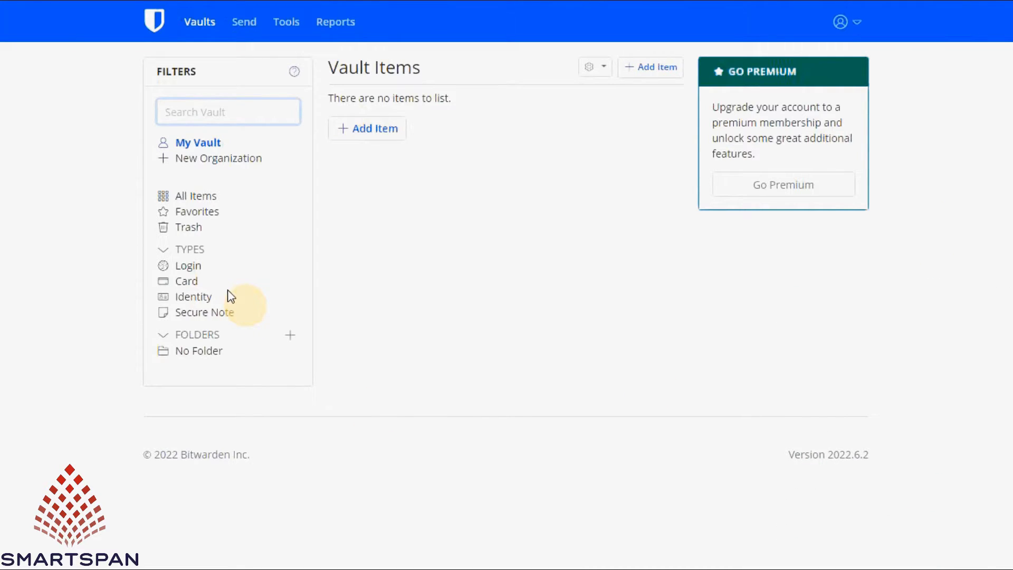
pyautogui.click(845, 22)
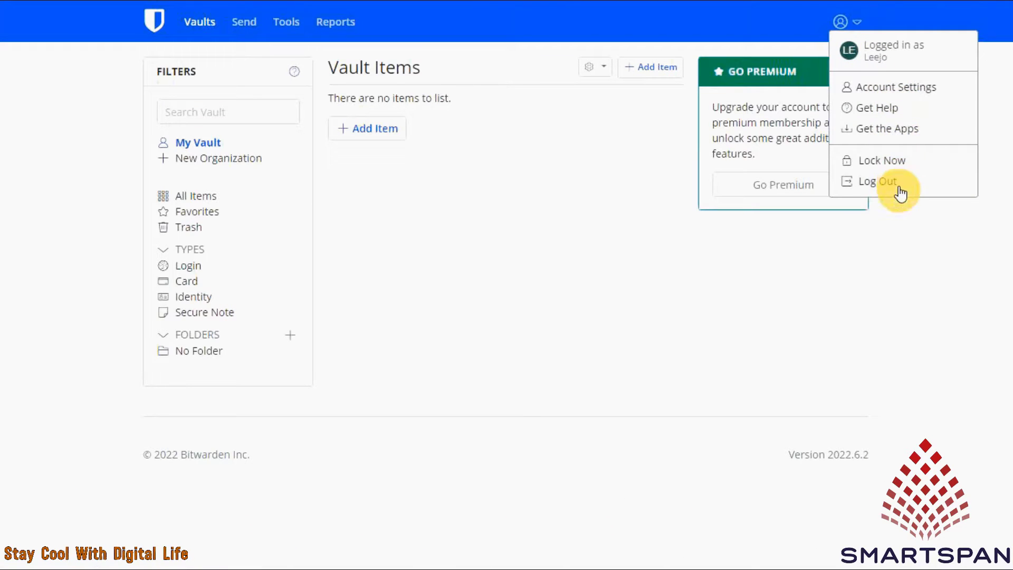
# - Go to Settings > Security > Two-step Login and begin the Email provider setup
pyautogui.click(892, 87)
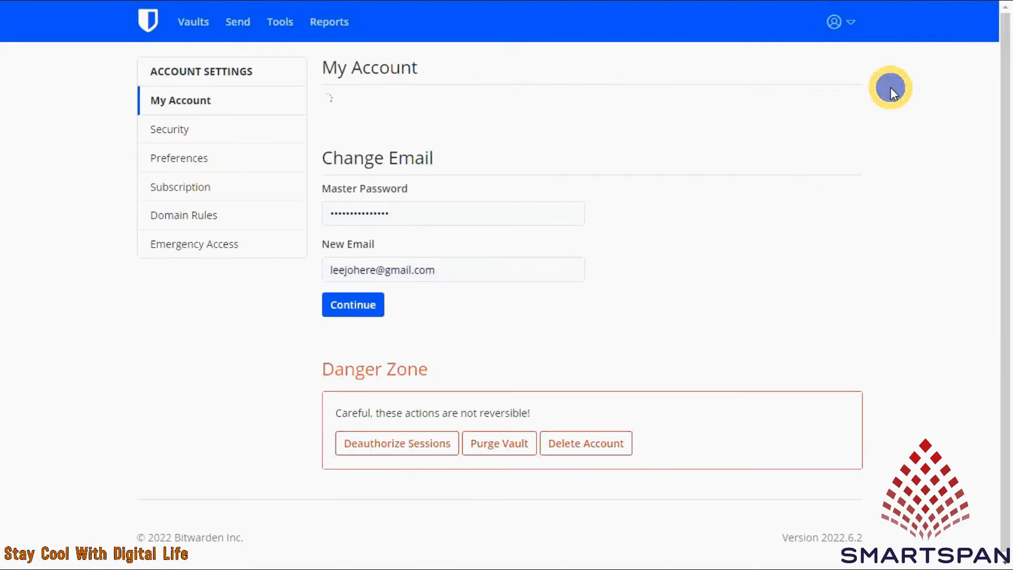
pyautogui.click(170, 129)
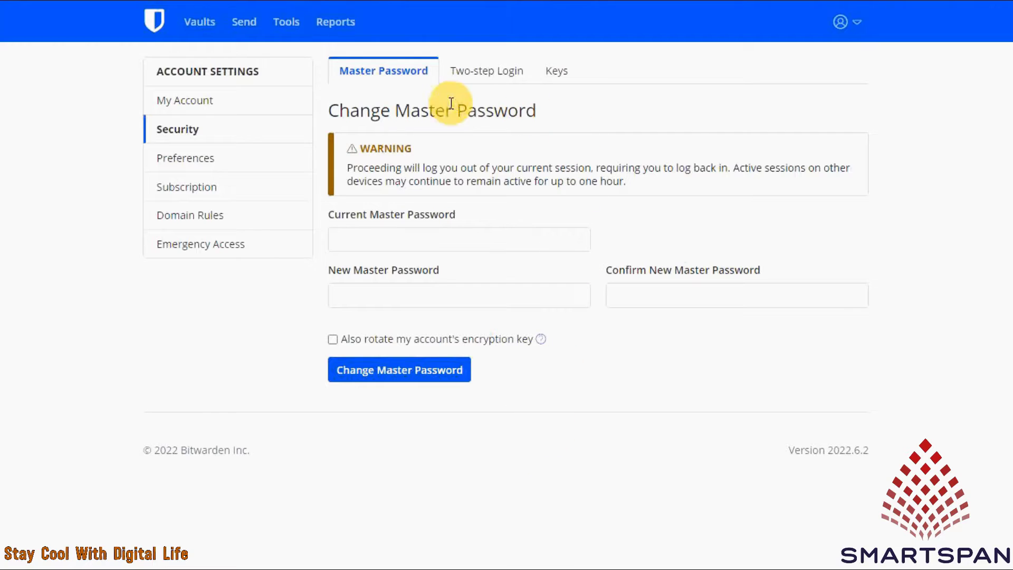
pyautogui.click(473, 83)
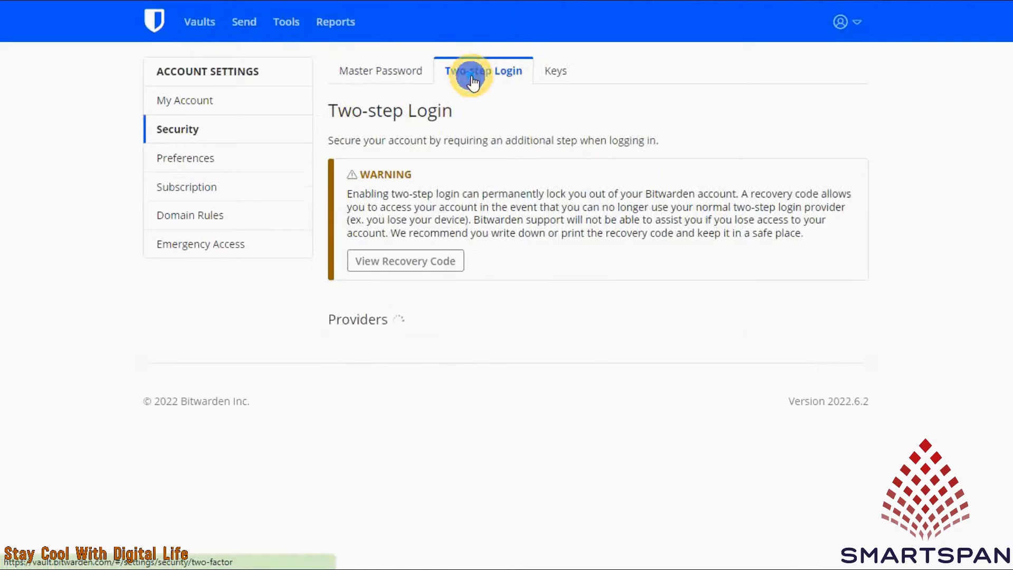
pyautogui.moveTo(322, 140); pyautogui.dragTo(654, 138)
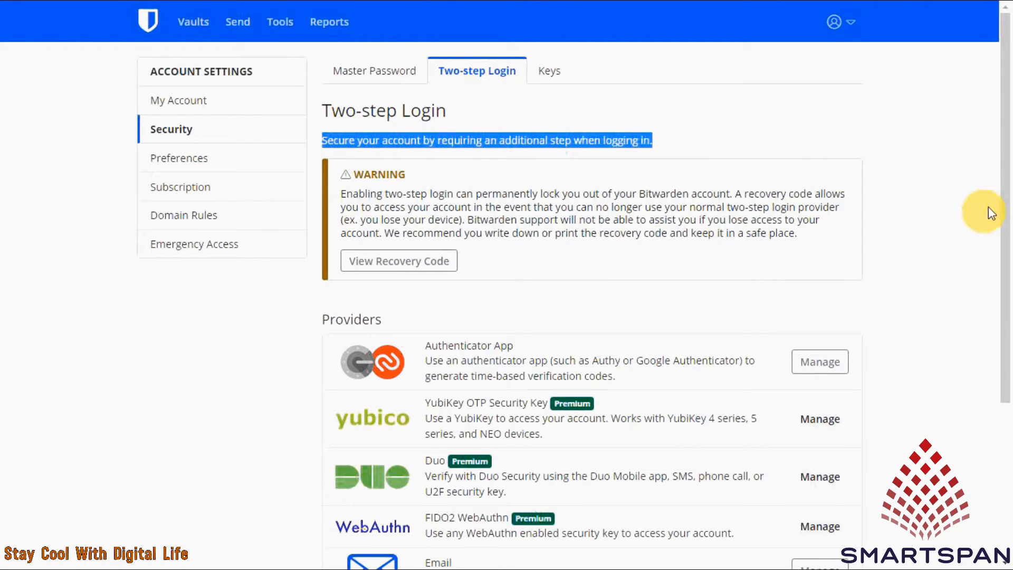
pyautogui.scroll(-2, 992, 212)
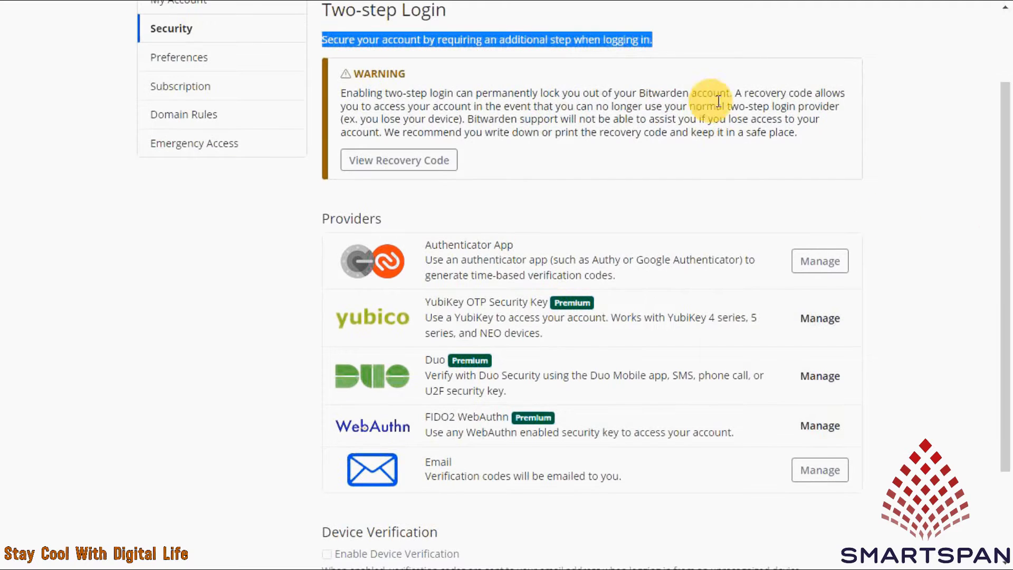
pyautogui.scroll(-3, 911, 262)
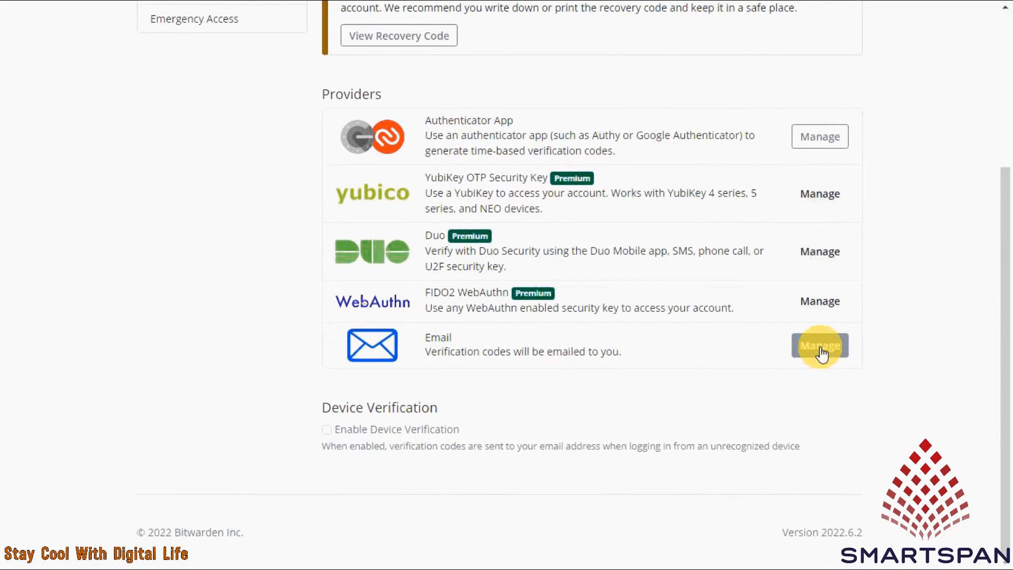
pyautogui.click(820, 346)
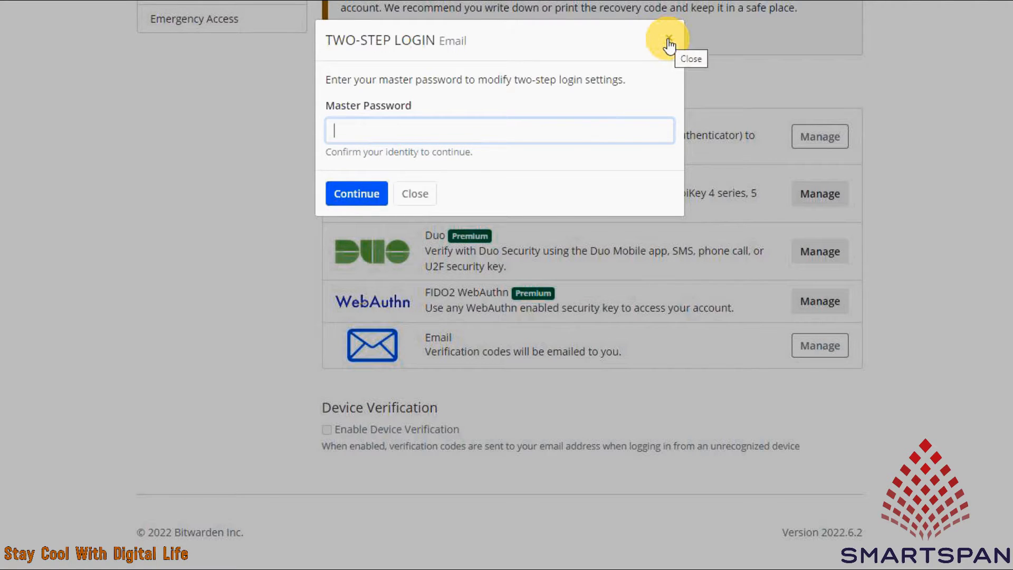
# - Confirm the master password, enter the emailed verification code, enable email two-step login and close the dialog
pyautogui.click(405, 130)
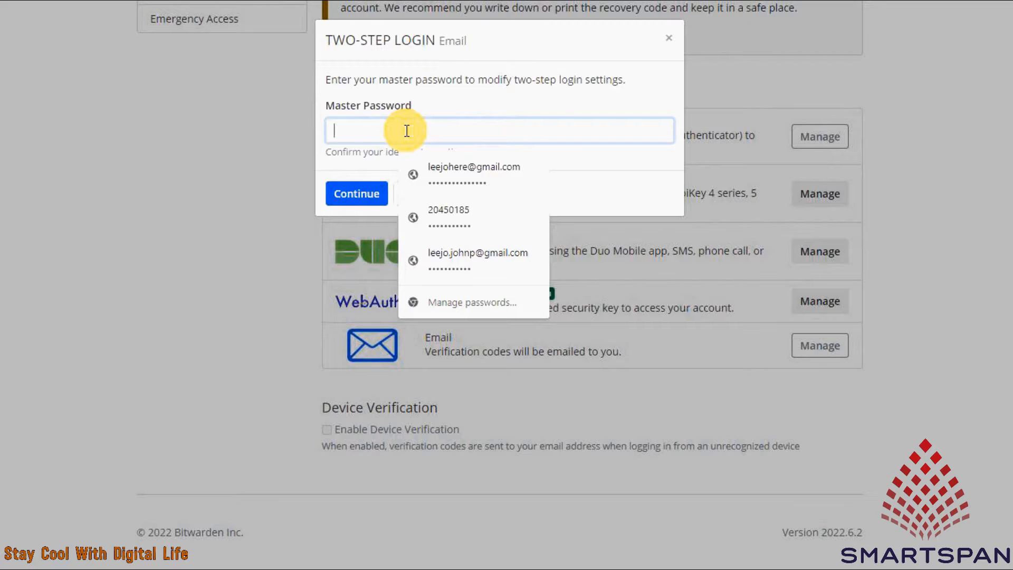
pyautogui.click(464, 181)
pyautogui.click(371, 204)
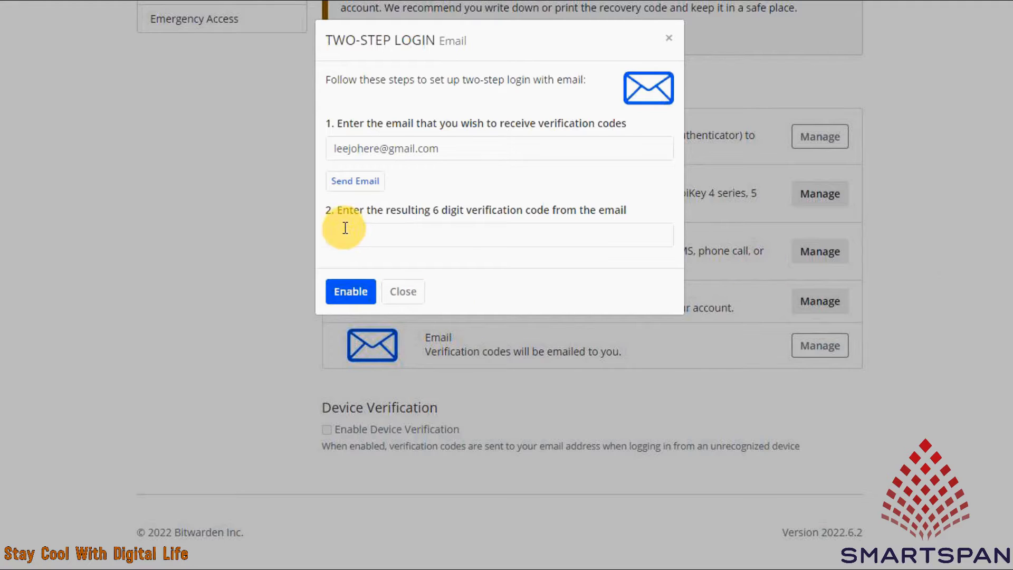
pyautogui.click(361, 186)
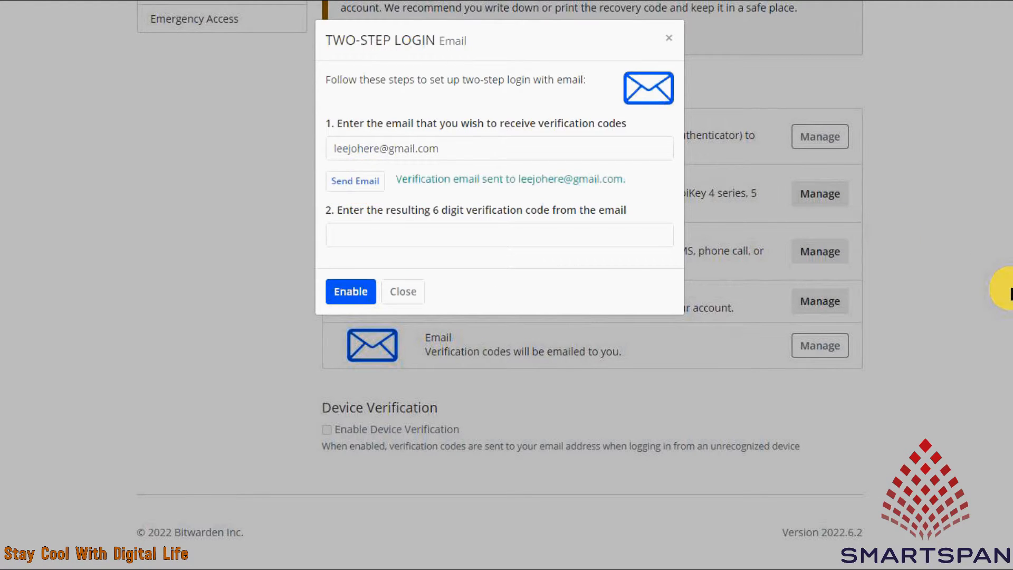
pyautogui.click(415, 237)
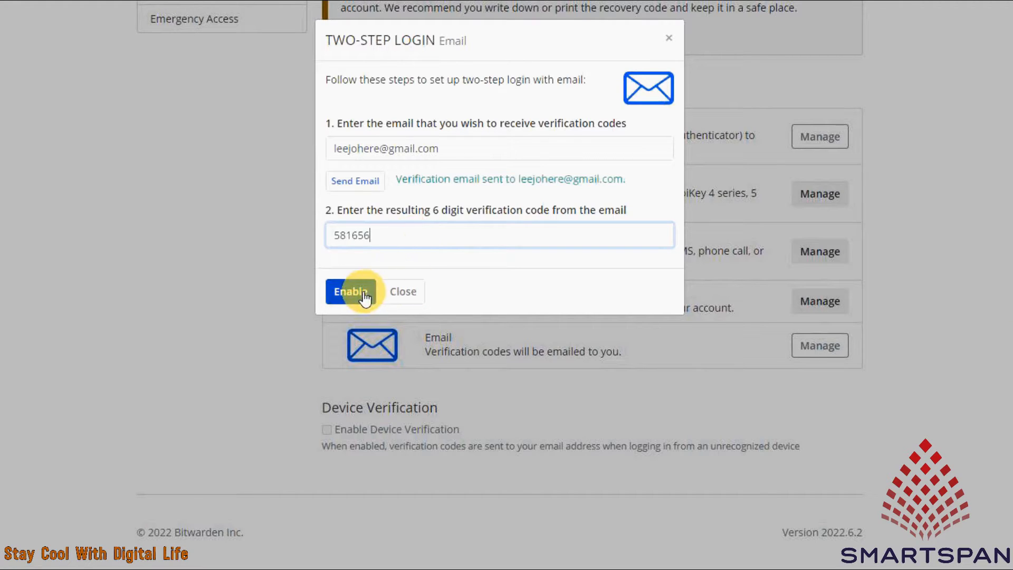
pyautogui.click(360, 291)
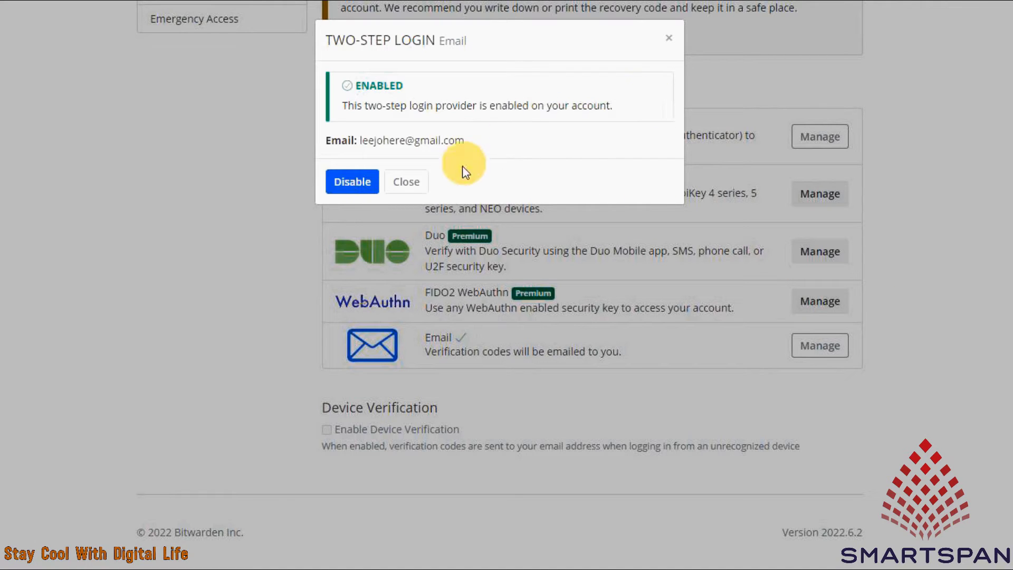
pyautogui.click(416, 185)
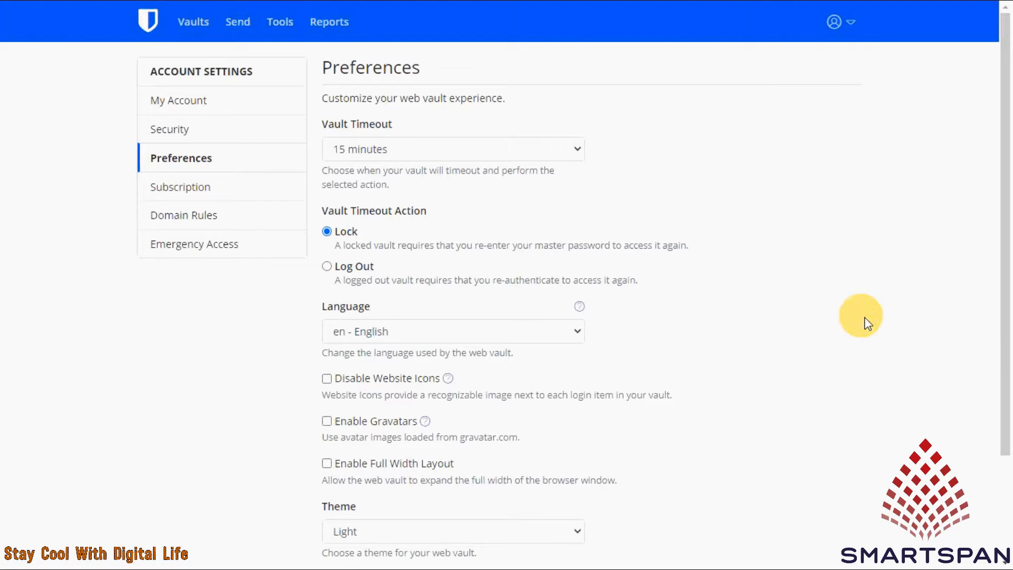
# - Check the Vault Timeout choices but leave it at 15 minutes
pyautogui.click(578, 149)
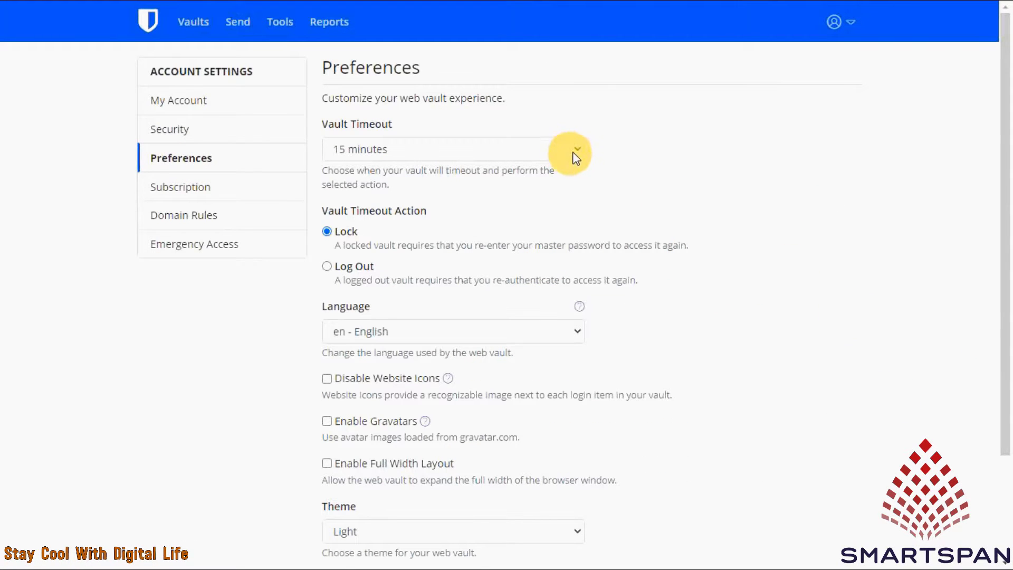
pyautogui.click(747, 168)
pyautogui.scroll(-2, 798, 251)
pyautogui.scroll(-2, 802, 252)
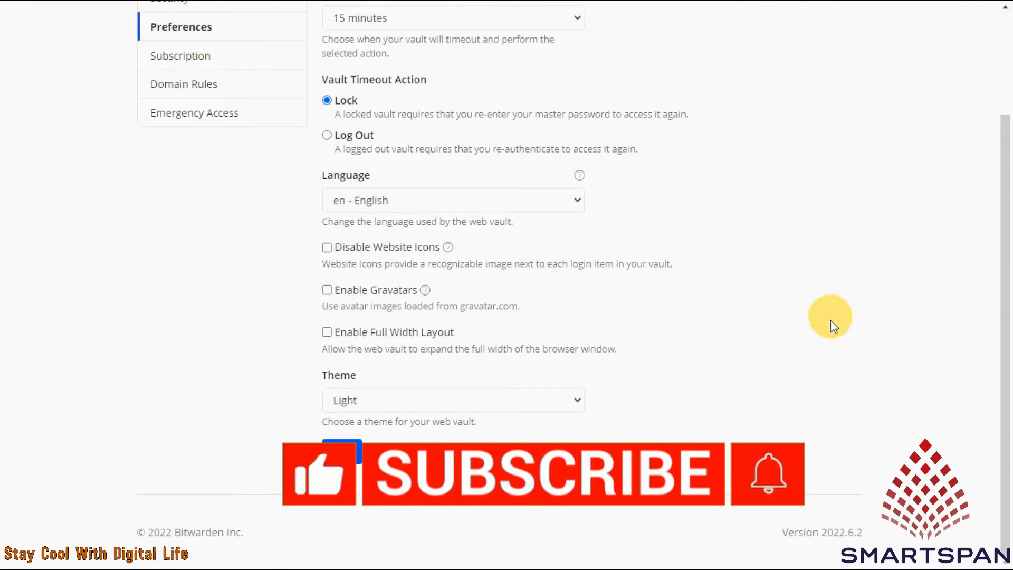
pyautogui.scroll(3, 831, 320)
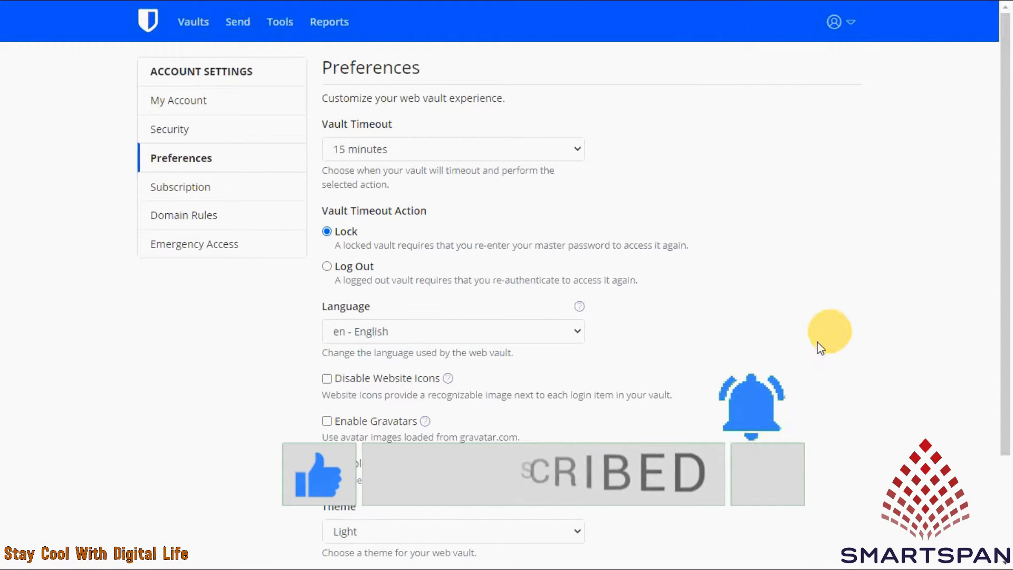
# - Open Subscription settings and follow the Go Premium offer to the personal plan pricing
pyautogui.click(188, 189)
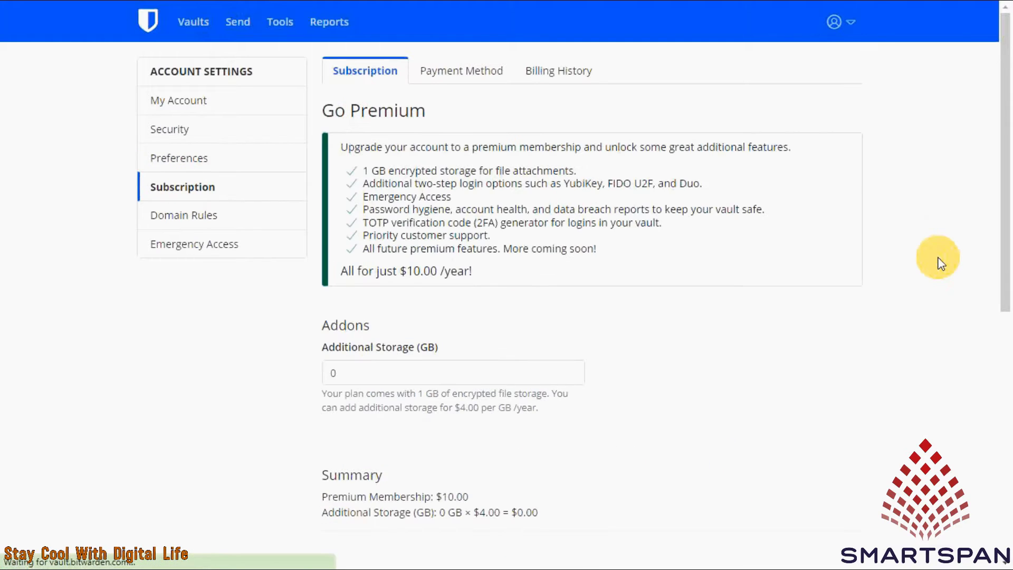
pyautogui.moveTo(323, 111); pyautogui.dragTo(426, 110)
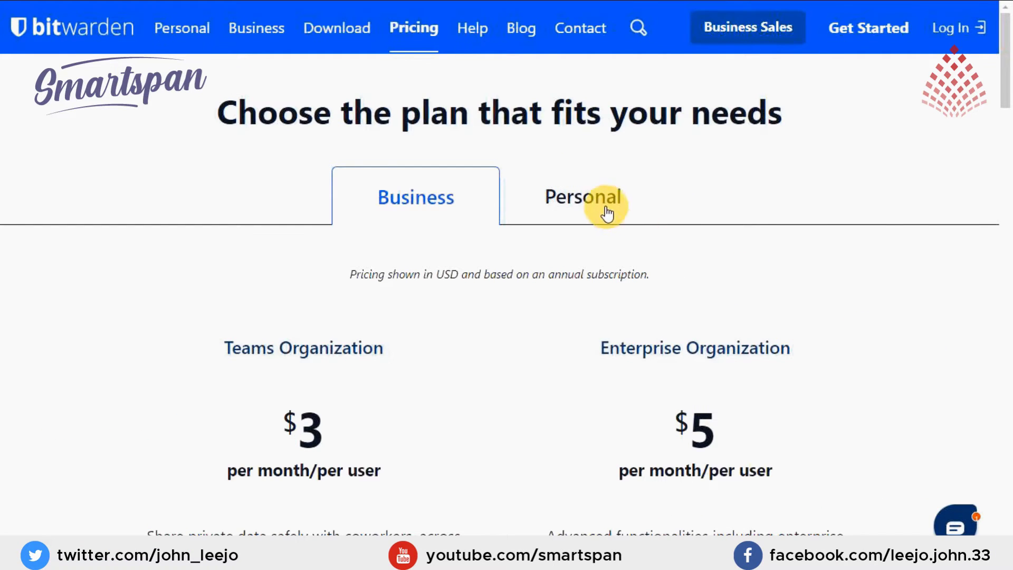
pyautogui.click(598, 199)
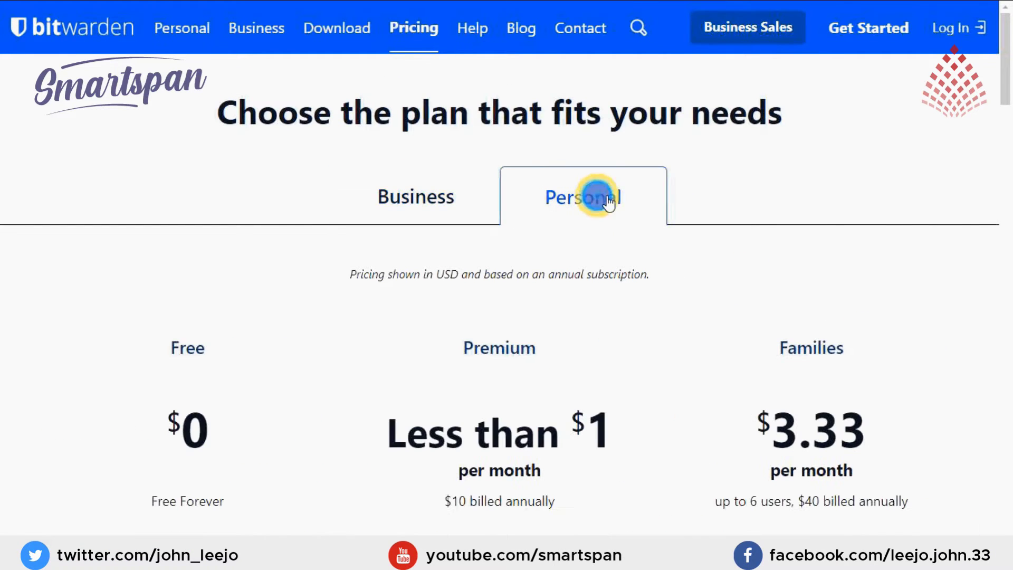
# - Scroll through the Free, Premium and Families personal plans
pyautogui.moveTo(1005, 76); pyautogui.dragTo(1006, 121)
pyautogui.scroll(-1, 1006, 120)
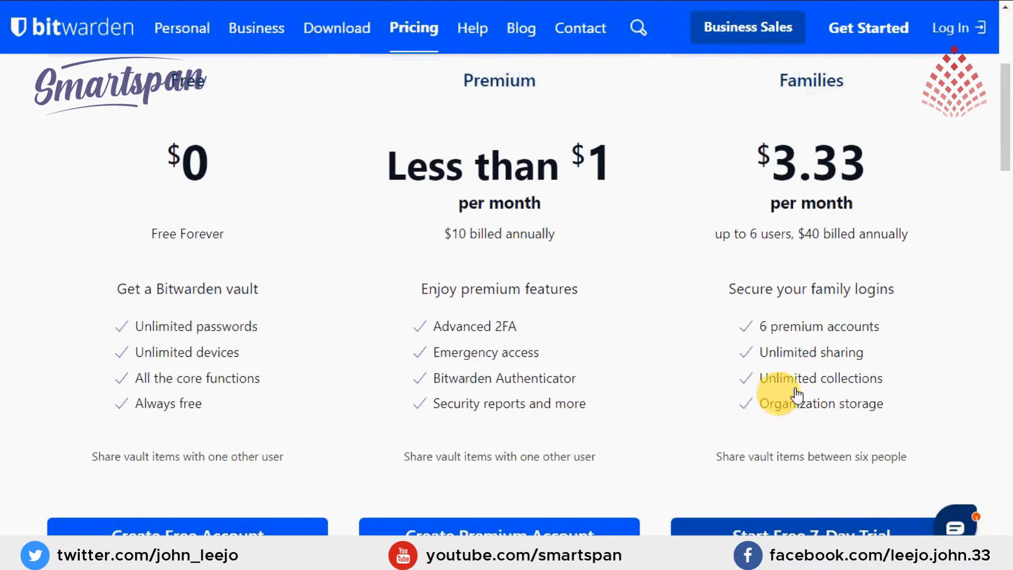
pyautogui.scroll(-10, 1003, 391)
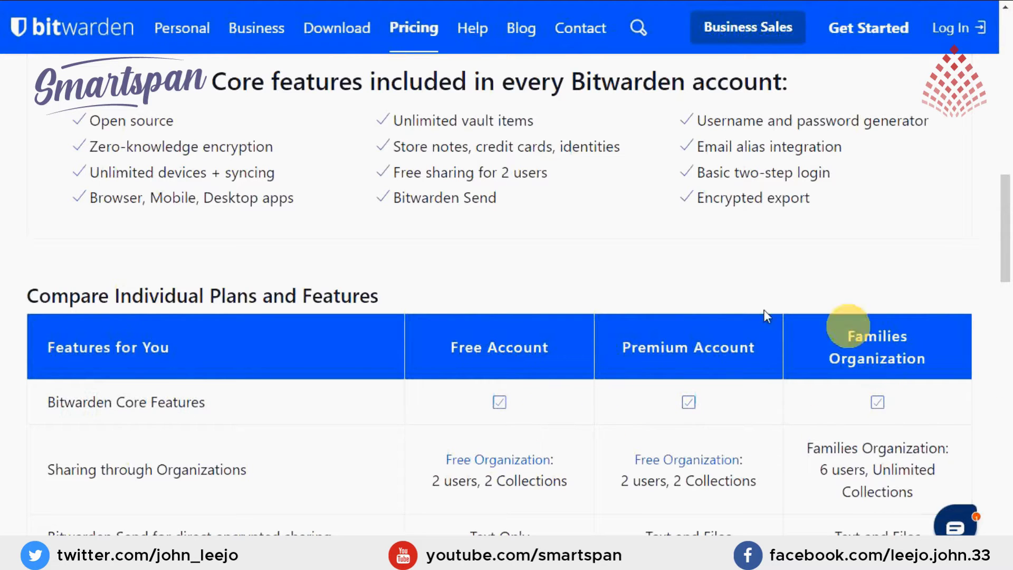
pyautogui.moveTo(1005, 221); pyautogui.dragTo(1003, 323)
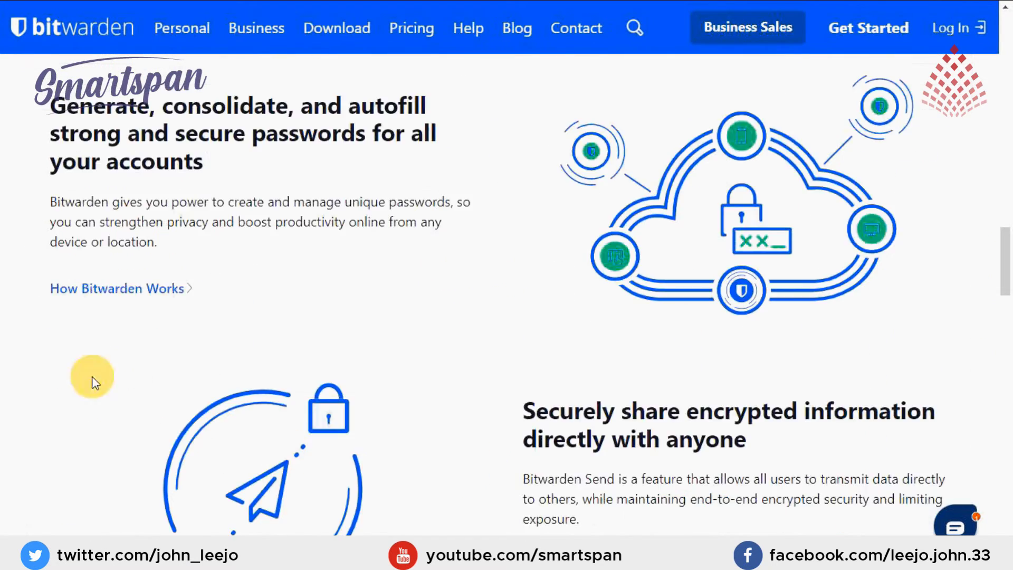
# - Open How Bitwarden Works and scroll down to its Install and Sync section
pyautogui.click(160, 292)
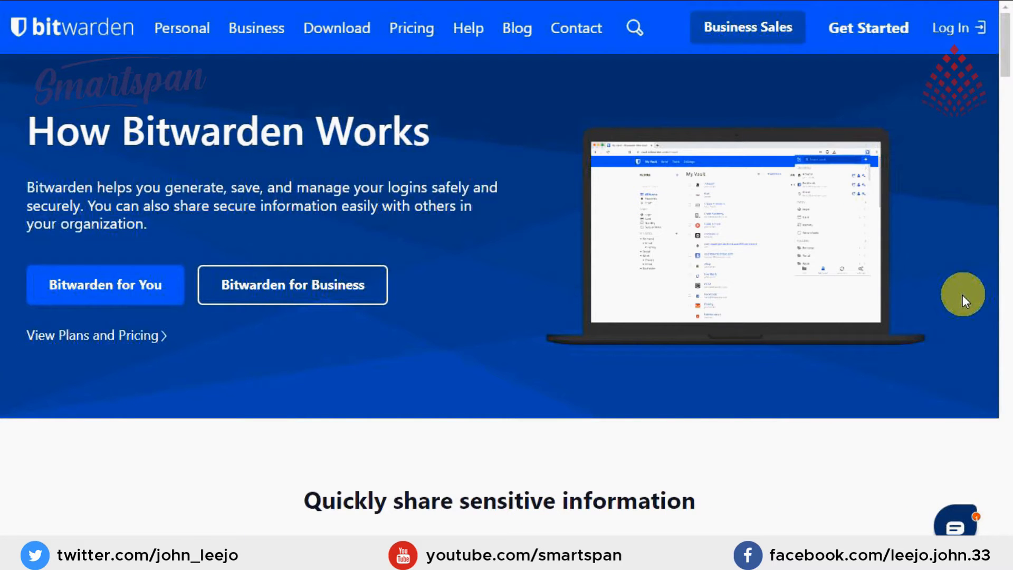
pyautogui.scroll(-4, 959, 311)
pyautogui.scroll(-4, 989, 276)
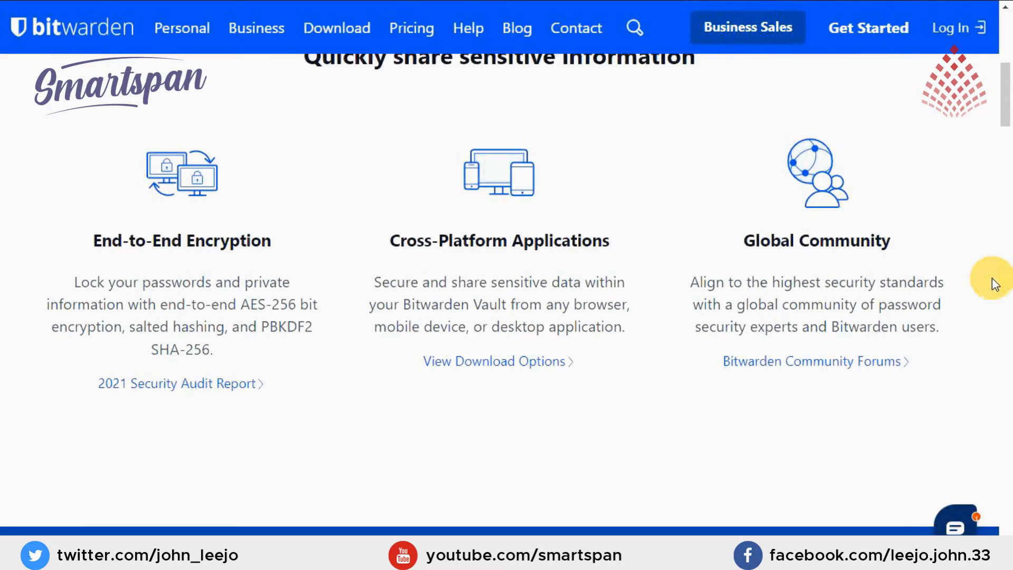
pyautogui.scroll(1, 989, 278)
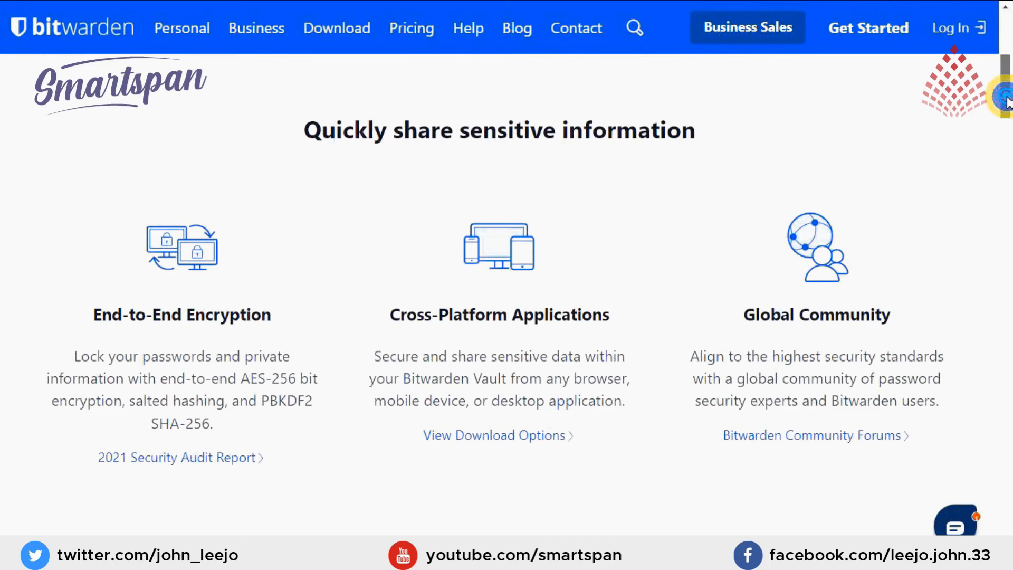
pyautogui.moveTo(1006, 97); pyautogui.dragTo(1009, 247)
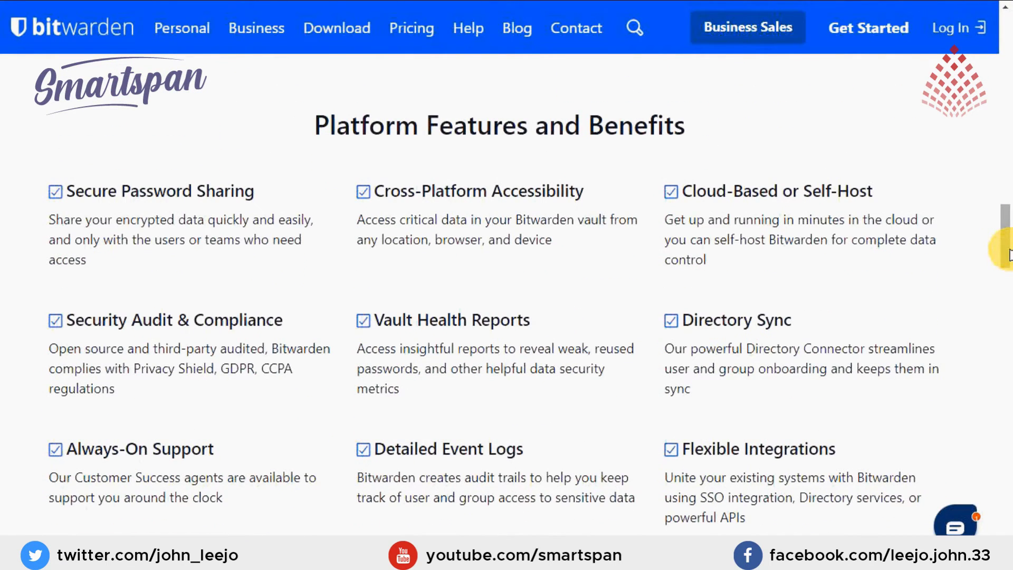
pyautogui.moveTo(1008, 248); pyautogui.dragTo(1010, 315)
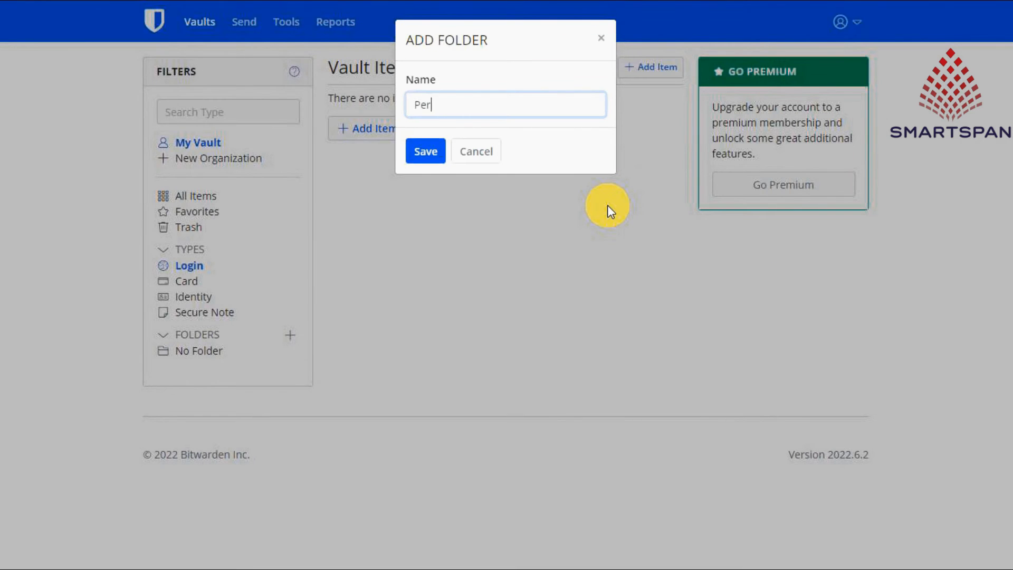
# - Finish naming the folder 'Personal', save it, and filter the vault to Login items
pyautogui.write('al')
pyautogui.click(428, 151)
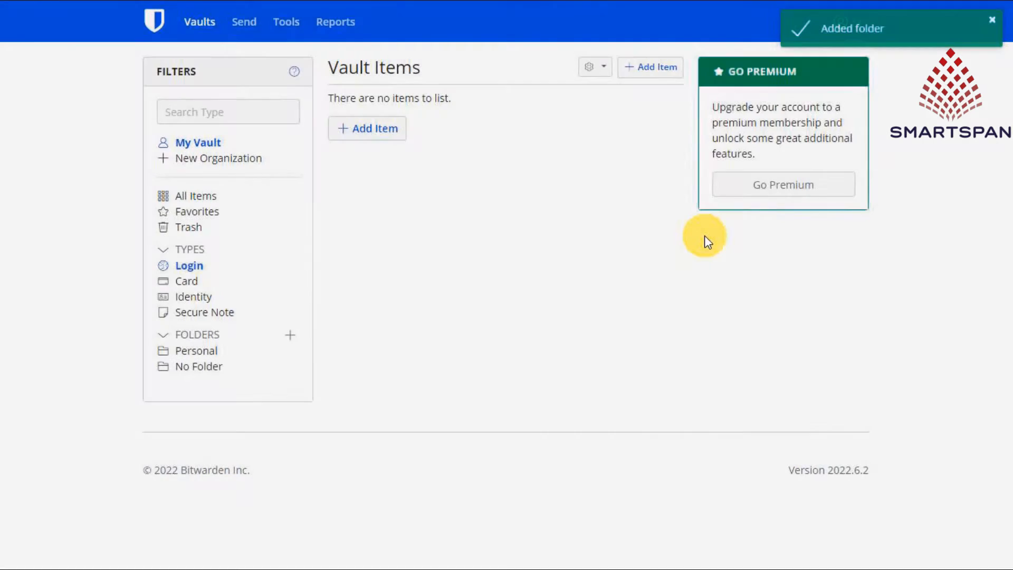
pyautogui.click(191, 268)
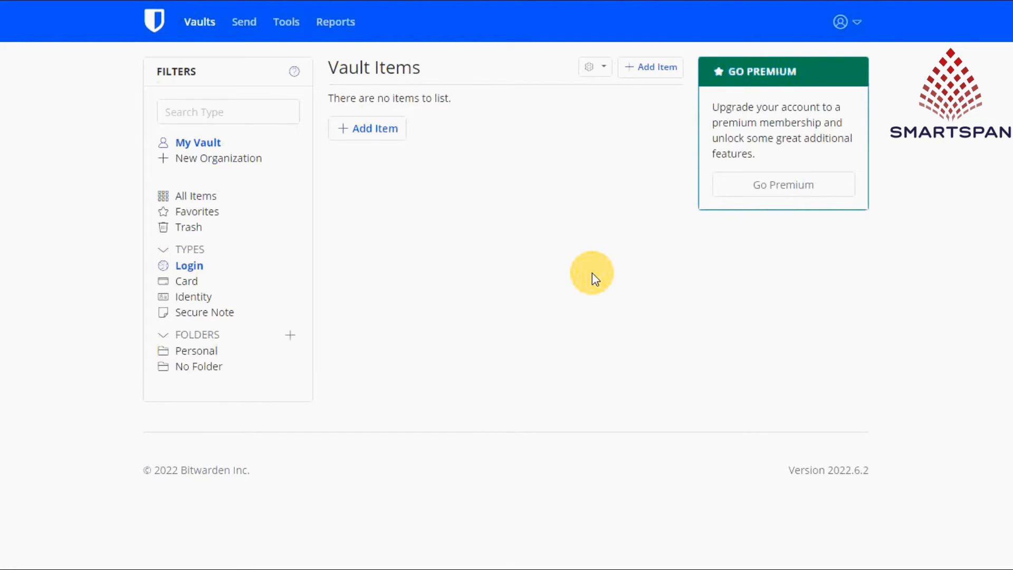
# - Start a Gmail login item in the Personal folder with username and pasted password
pyautogui.click(376, 133)
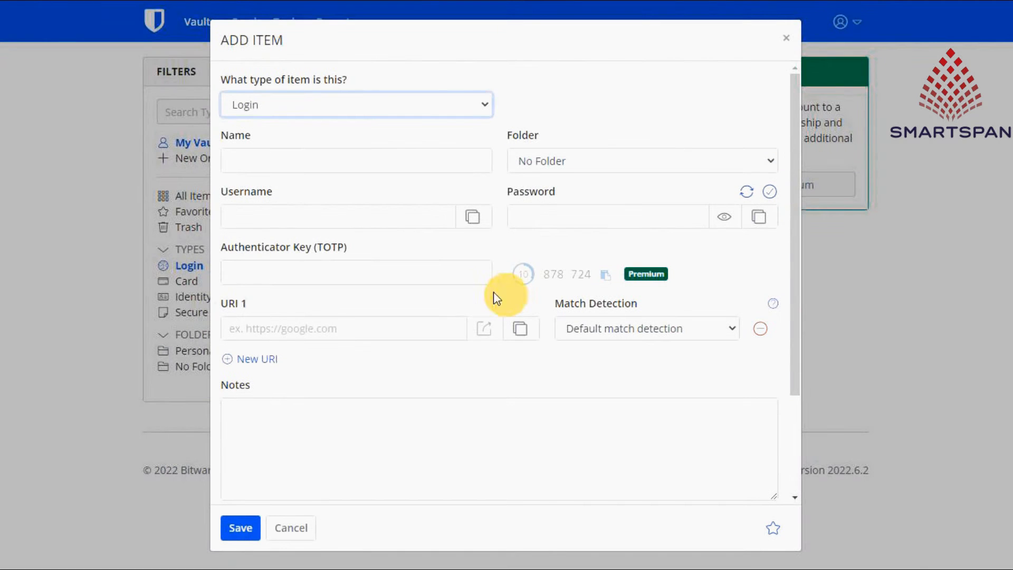
pyautogui.click(307, 163)
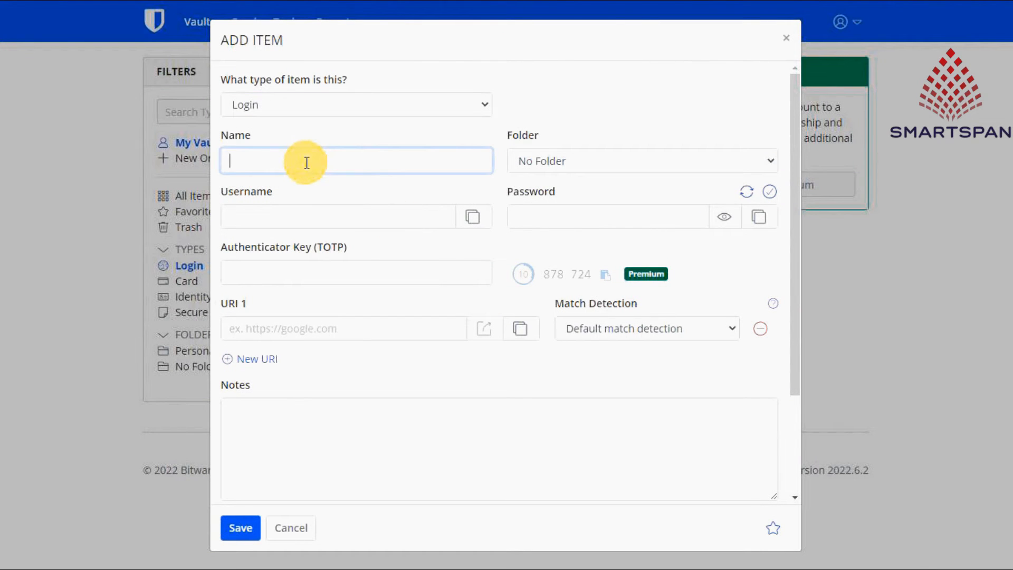
pyautogui.click(771, 161)
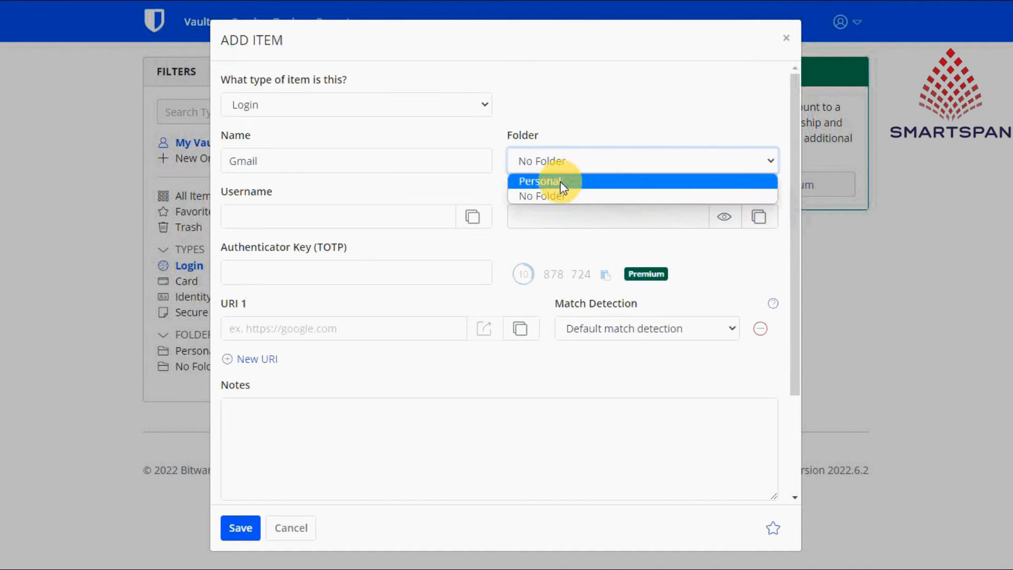
pyautogui.click(557, 181)
pyautogui.click(259, 221)
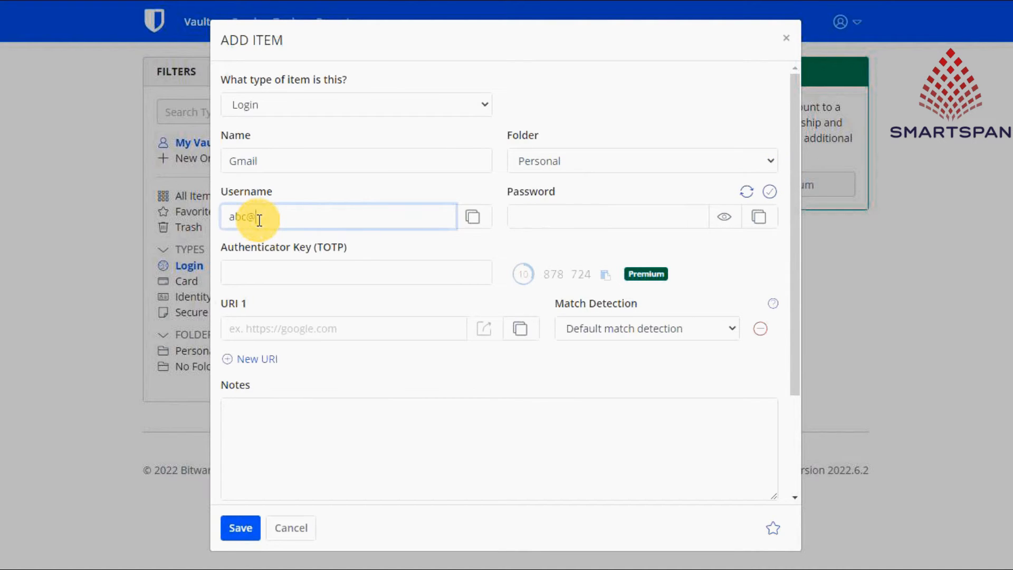
pyautogui.click(543, 219)
pyautogui.hotkey('ctrl', 'v')
pyautogui.click(303, 331)
pyautogui.write('www.gm')
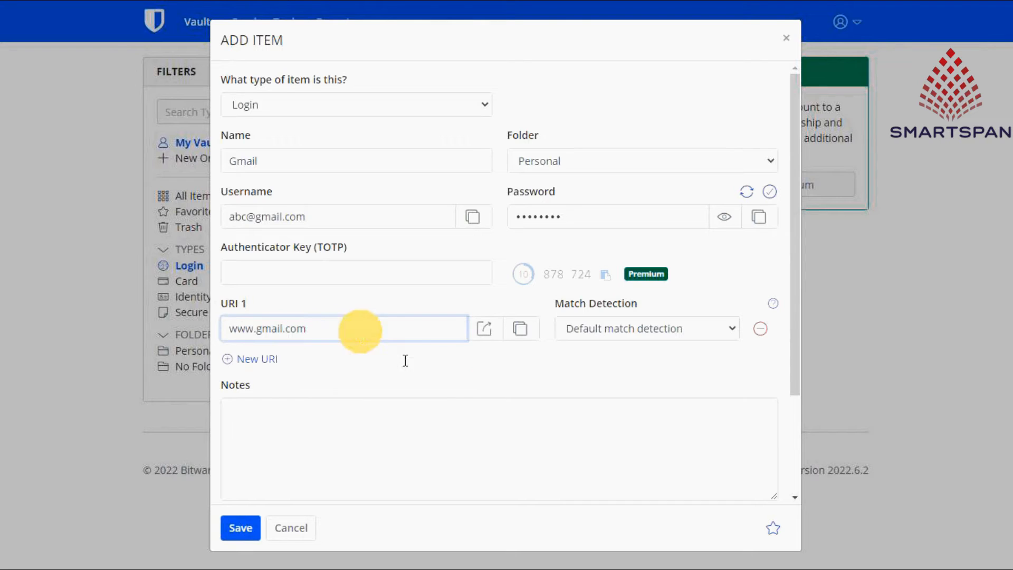
pyautogui.click(667, 390)
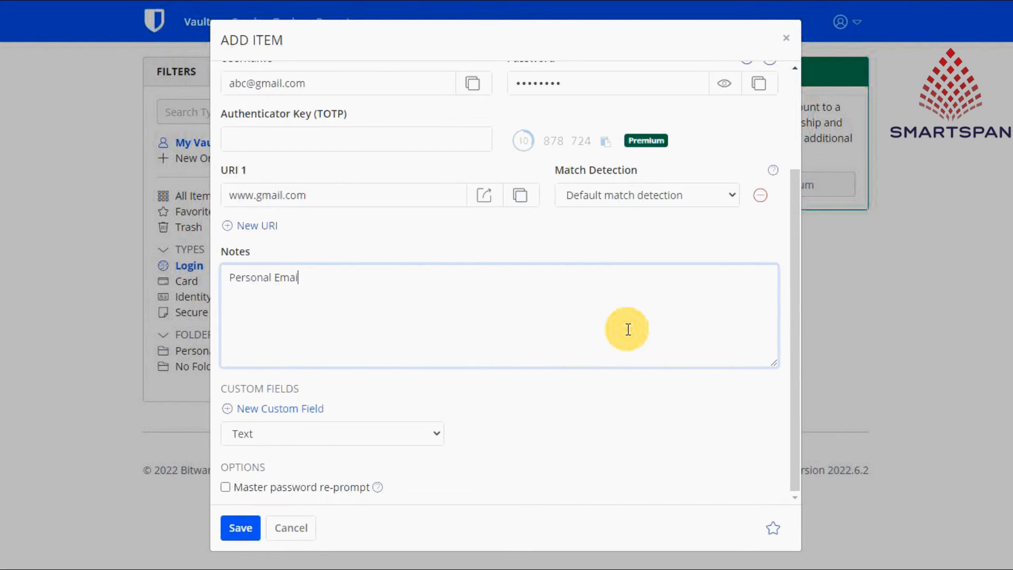
pyautogui.click(250, 530)
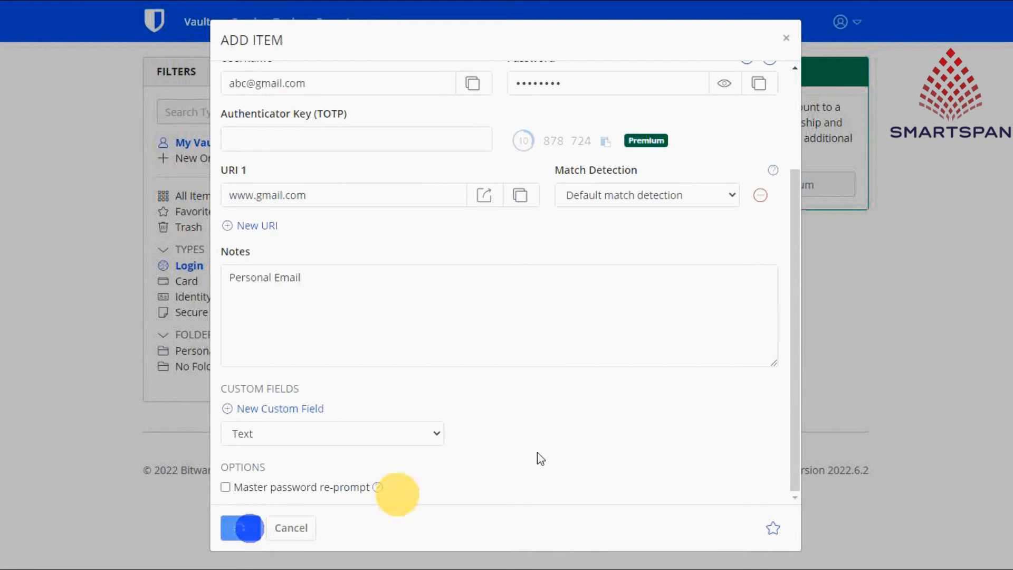
pyautogui.click(411, 108)
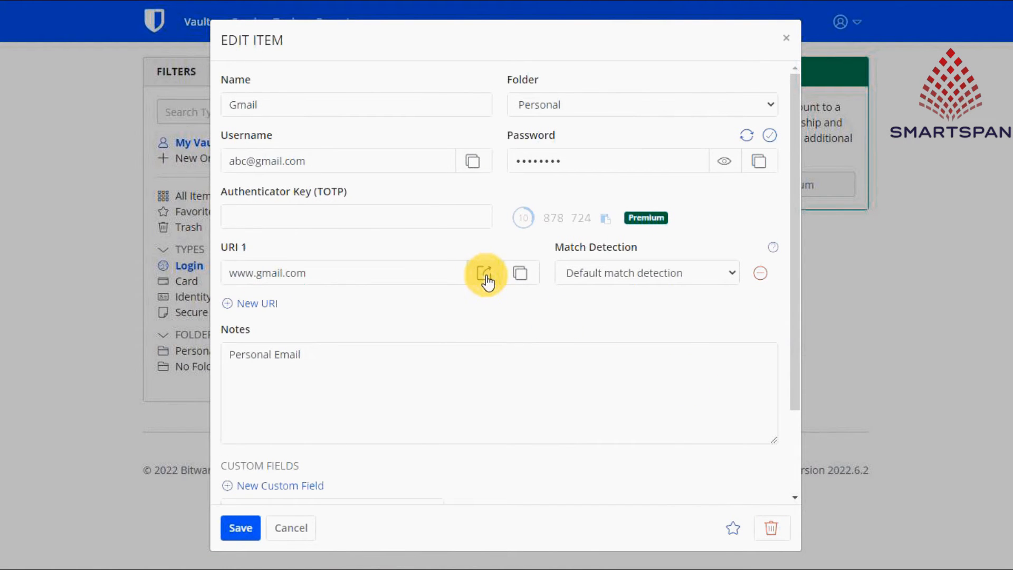
pyautogui.click(484, 273)
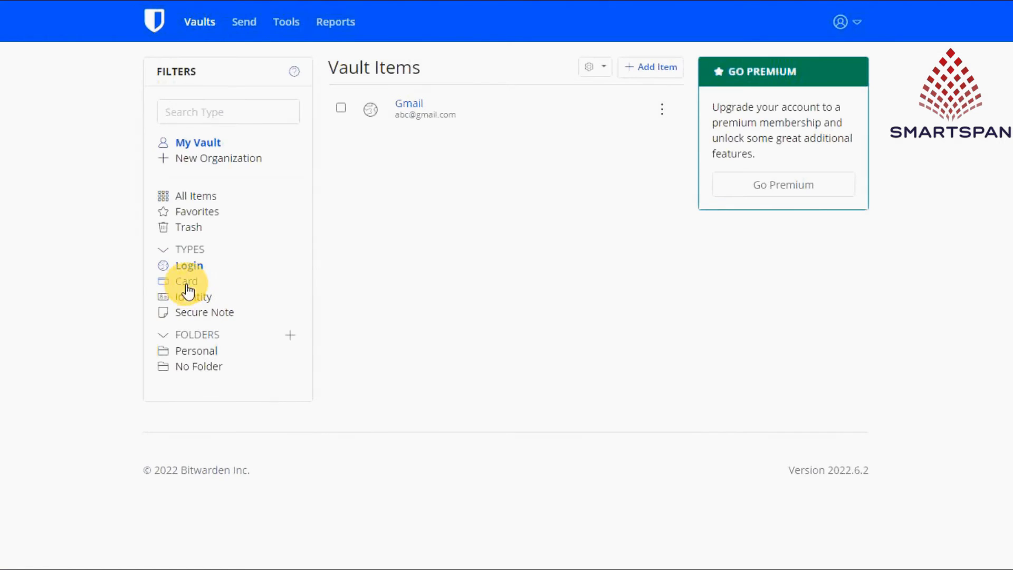
# - Save 'SBI Credit' Mastercard, expiring April 2024, as a Personal-folder favourite, then list the Personal folder
pyautogui.click(187, 280)
pyautogui.click(385, 128)
pyautogui.write('SBI Credit')
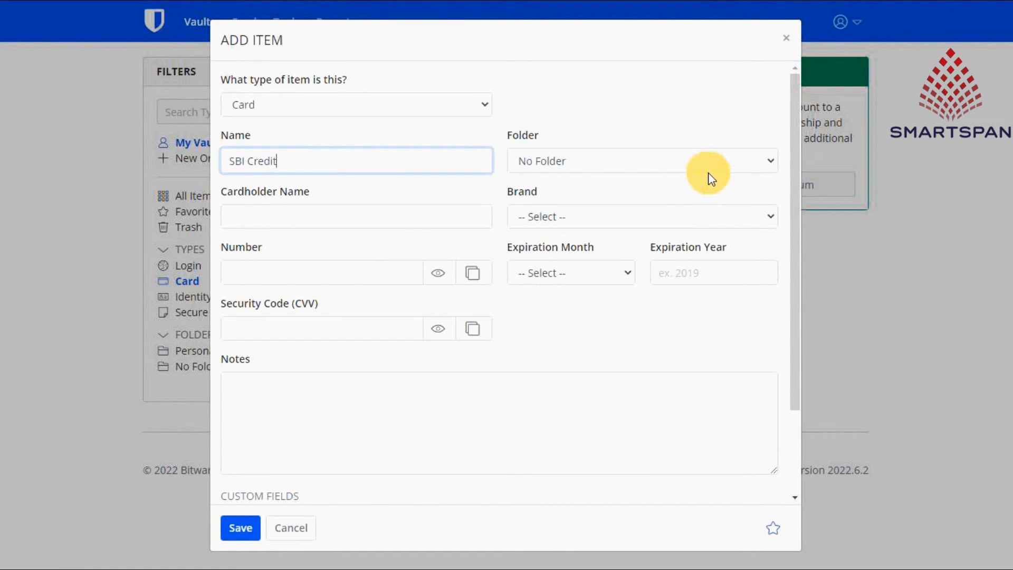
pyautogui.click(707, 162)
pyautogui.click(604, 183)
pyautogui.click(774, 528)
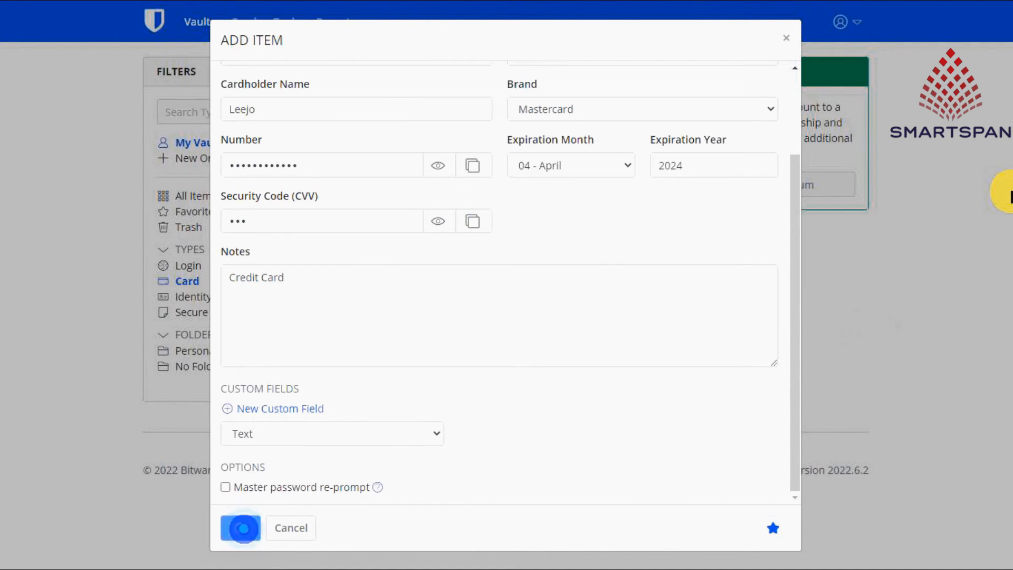
pyautogui.click(241, 528)
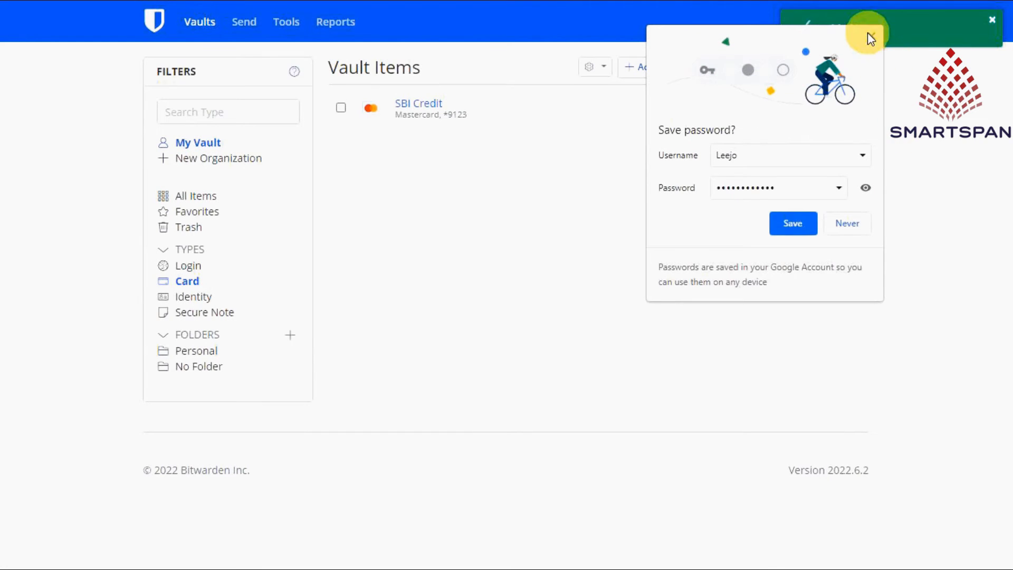
pyautogui.click(872, 37)
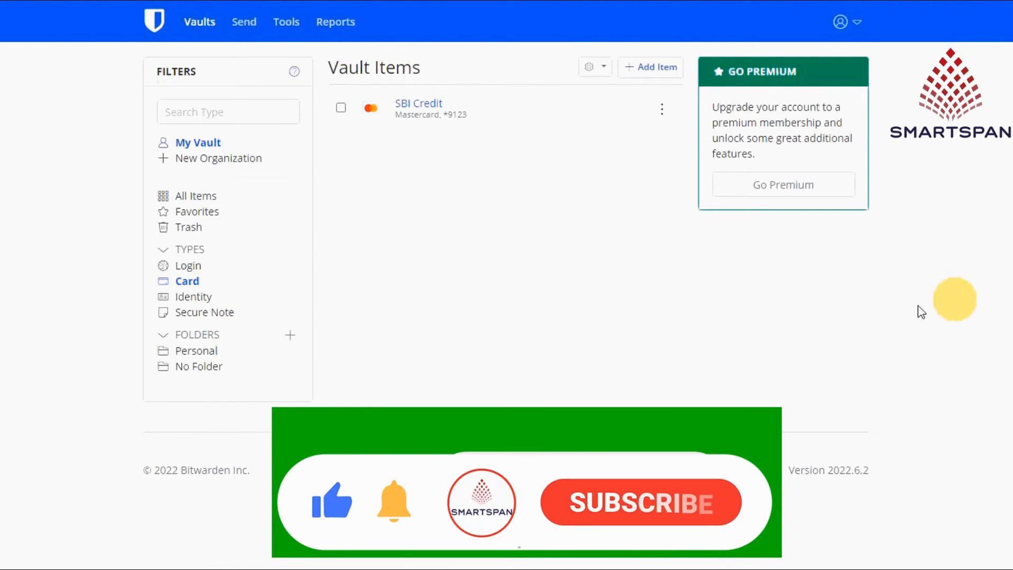
pyautogui.click(198, 351)
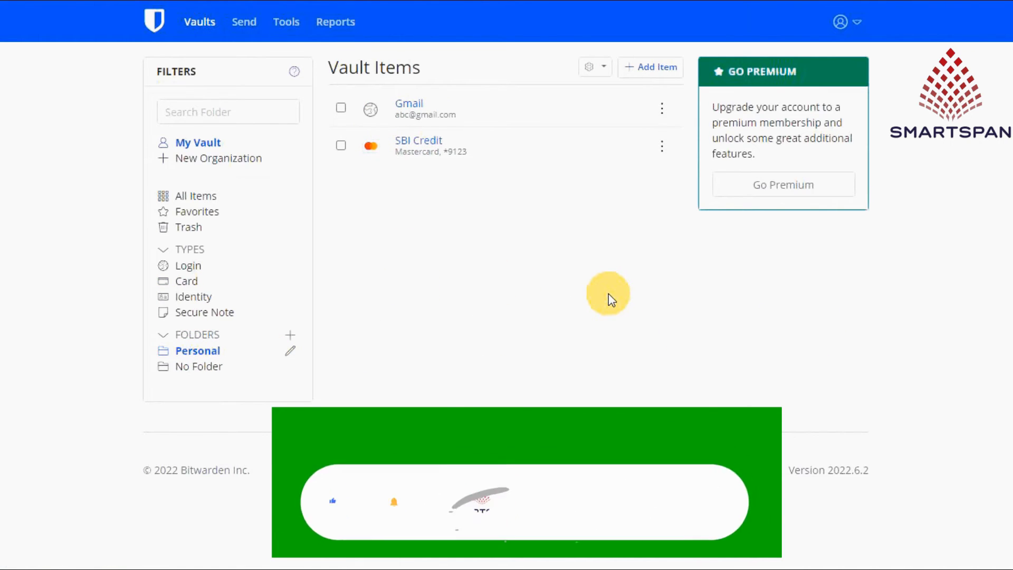
# - Export the vault as .csv through Tools > Export Vault, confirming with the master password
pyautogui.click(286, 22)
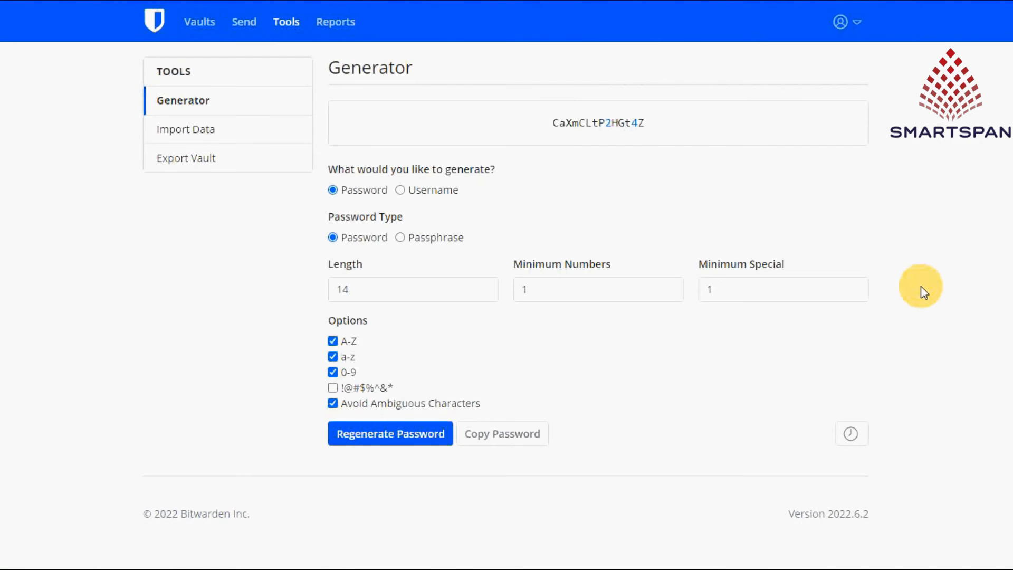
pyautogui.click(191, 131)
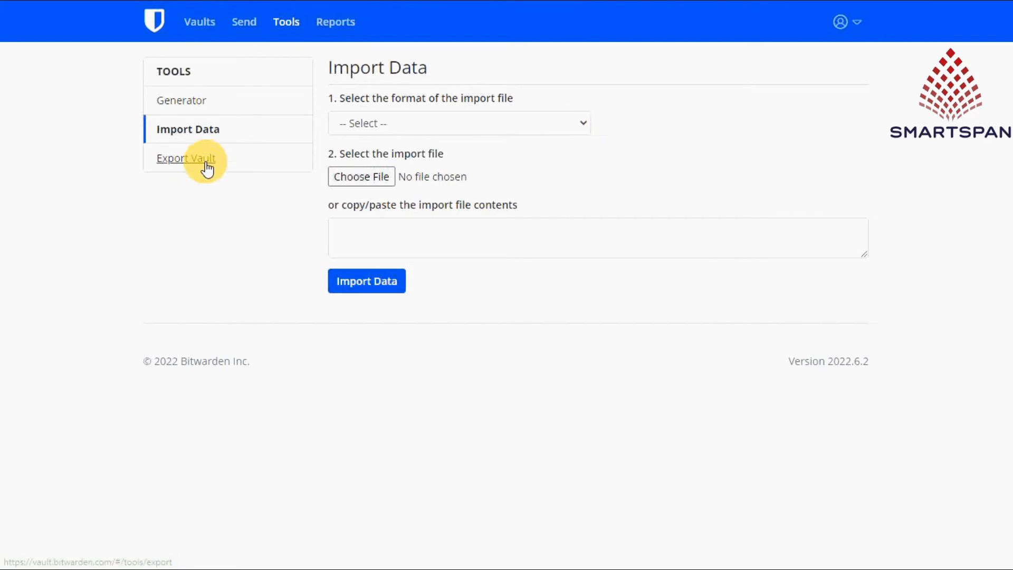
pyautogui.click(204, 159)
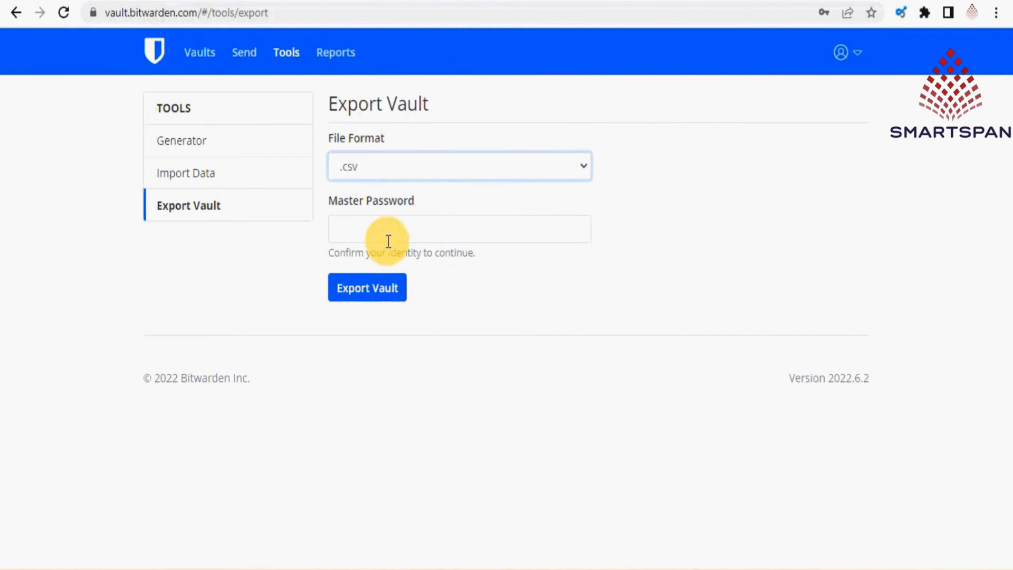
pyautogui.click(384, 229)
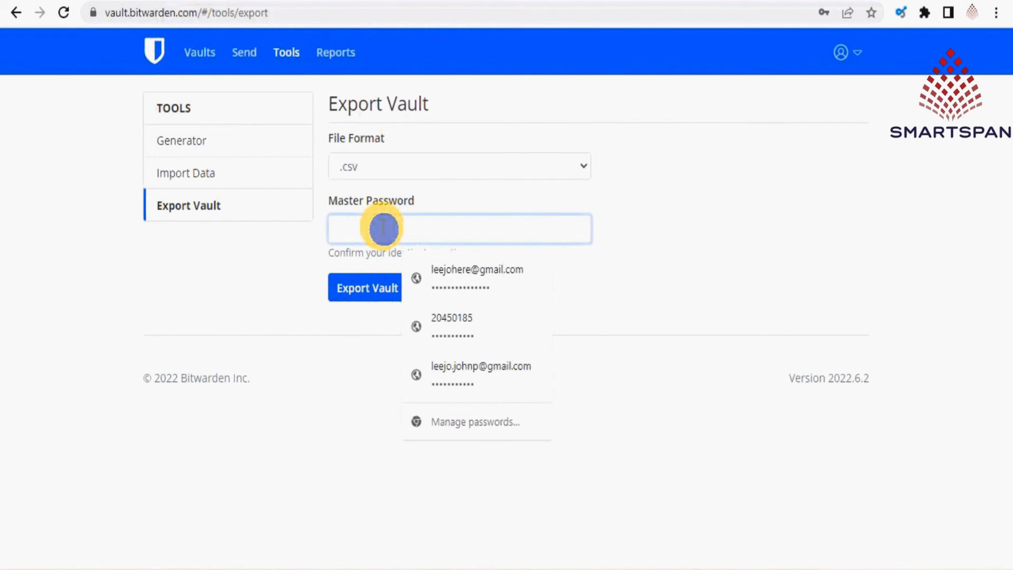
pyautogui.click(493, 274)
pyautogui.click(373, 289)
pyautogui.click(410, 369)
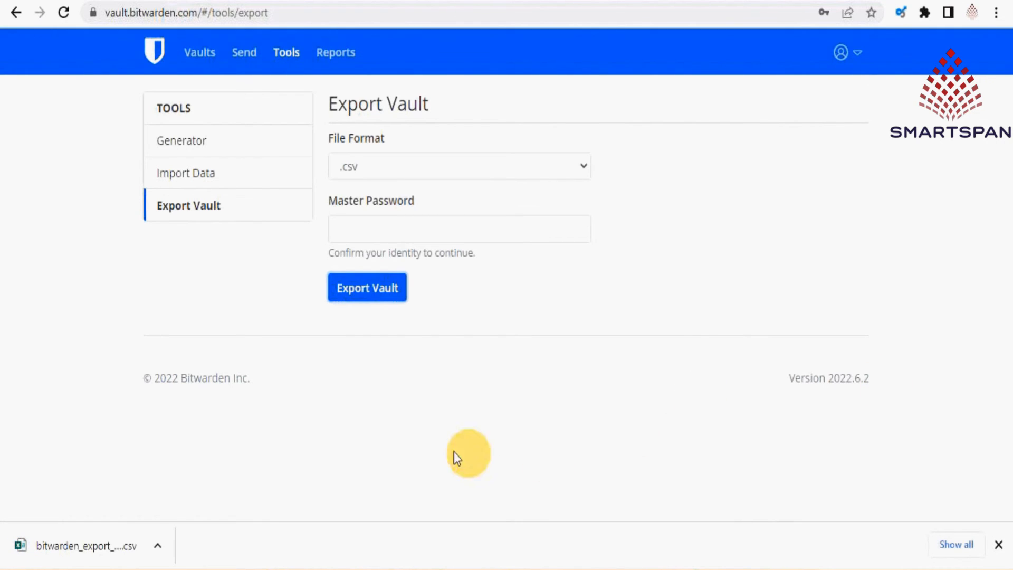
# - Open the downloaded bitwarden_export .csv file
pyautogui.click(86, 549)
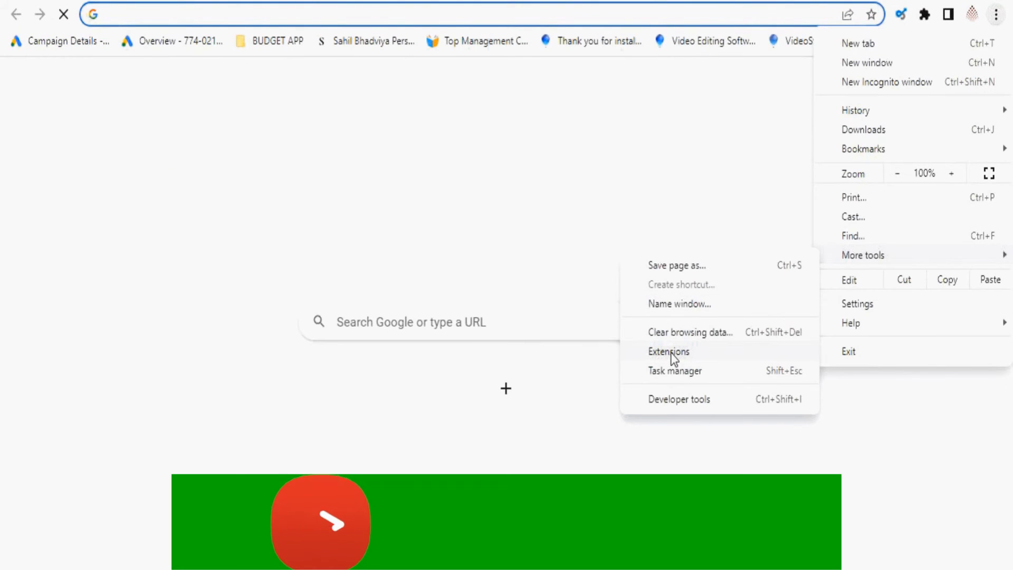
# - Search the Web Store for 'Bit Warden', add the Bitwarden extension to Chrome, and open its popup
pyautogui.click(113, 115)
pyautogui.write('Bit Warden')
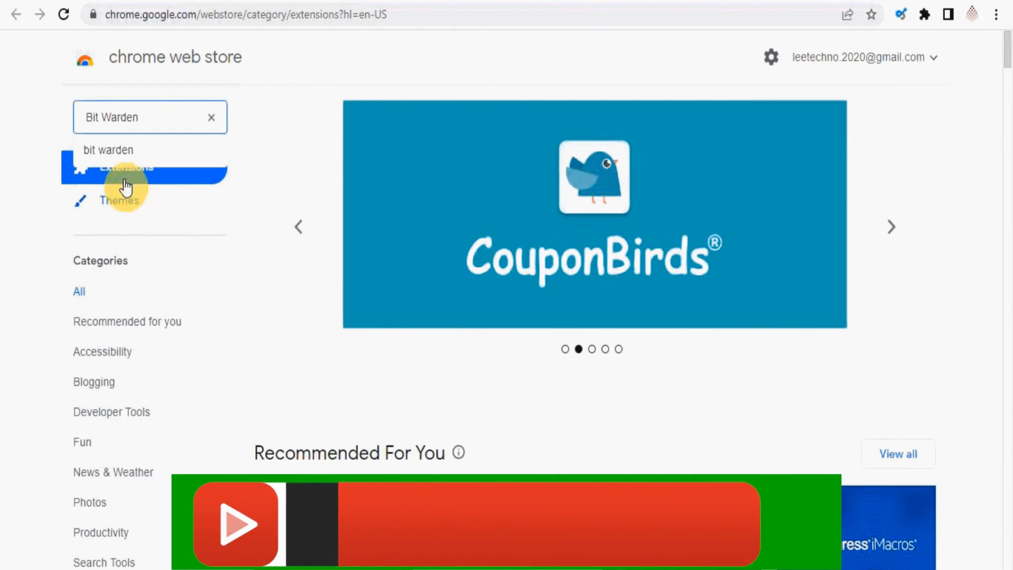
pyautogui.click(118, 152)
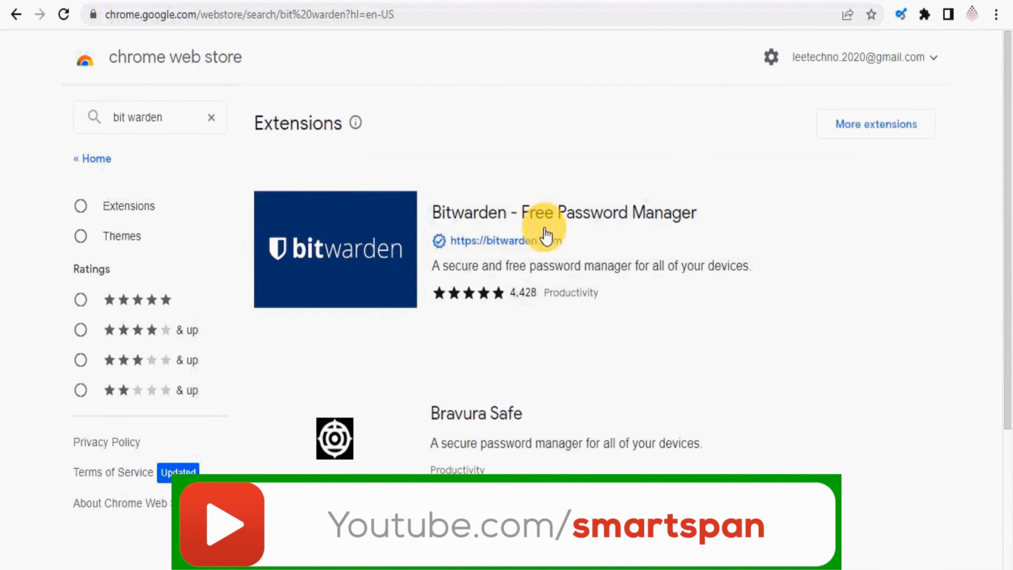
pyautogui.click(546, 237)
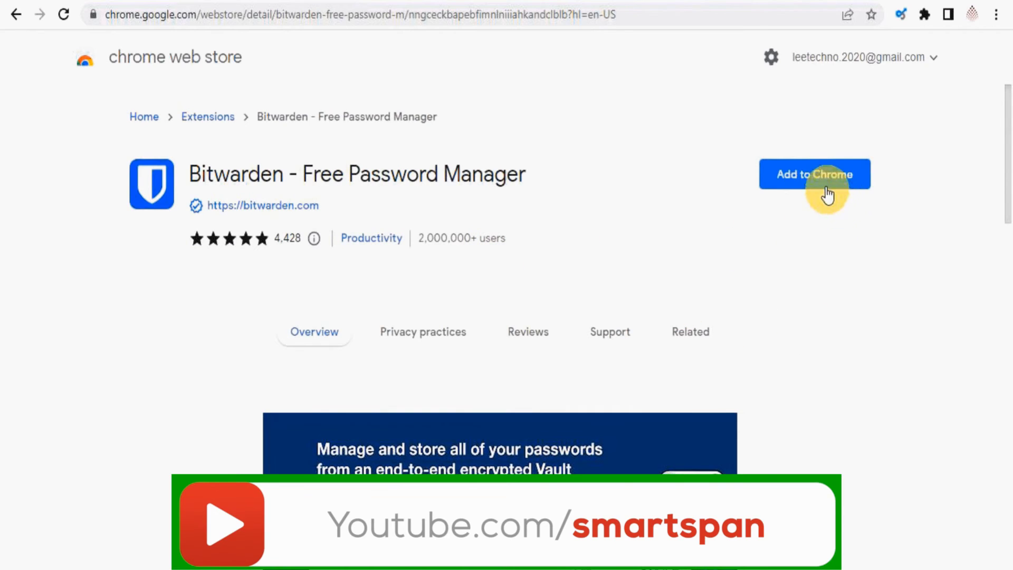
pyautogui.click(827, 194)
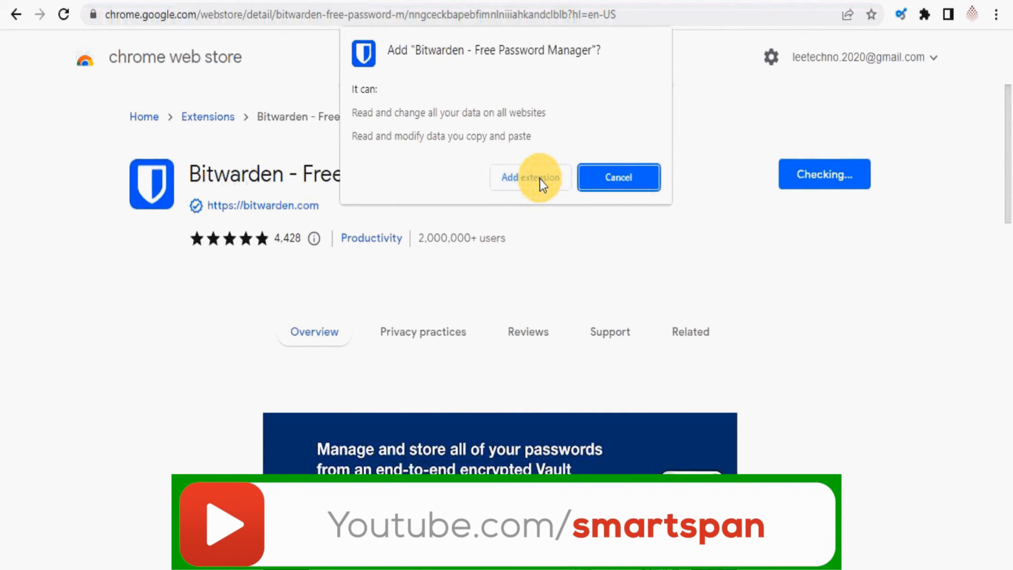
pyautogui.click(540, 178)
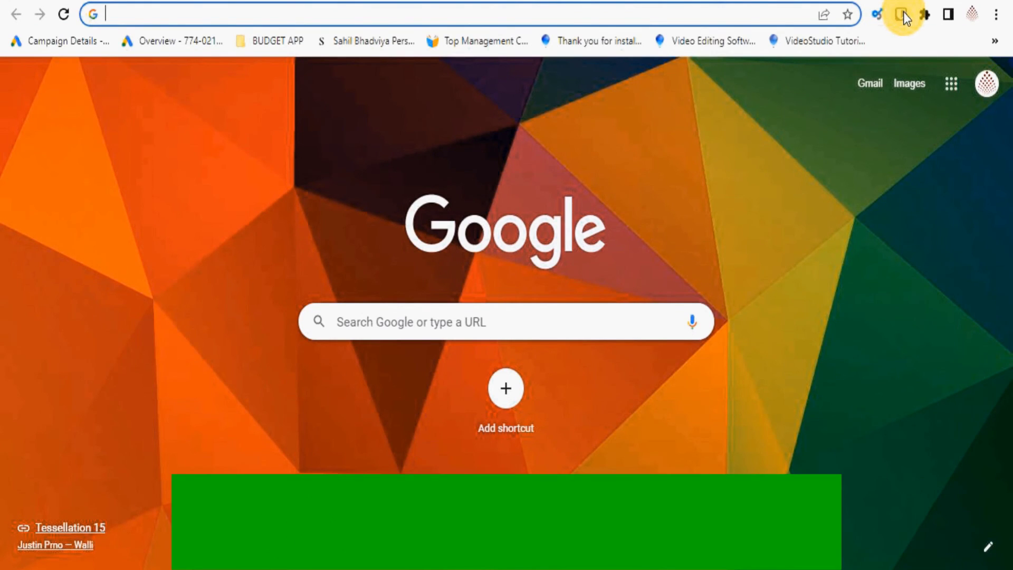
pyautogui.click(902, 14)
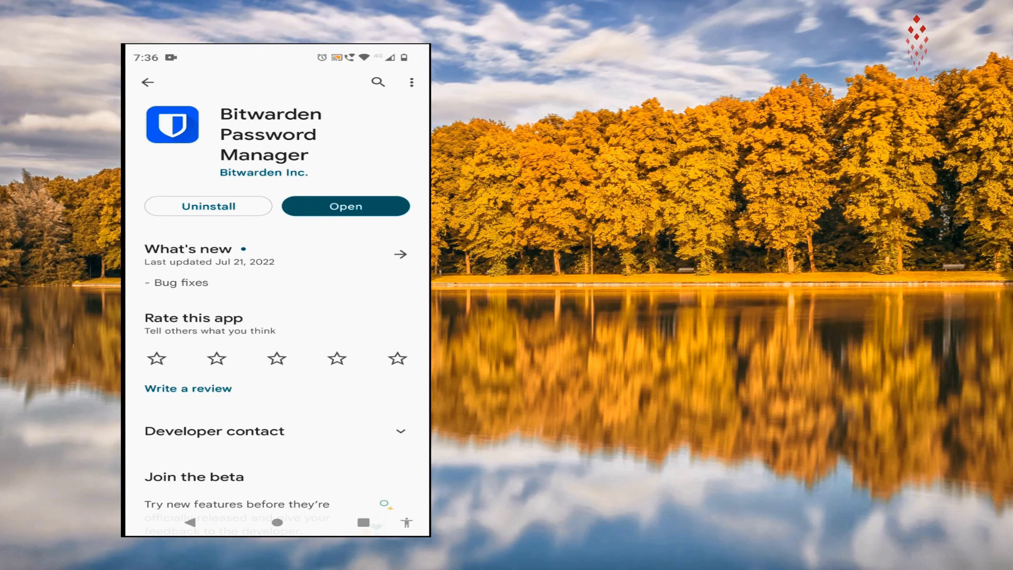
# - Scroll down the Bitwarden Password Manager Play Store page and open a screenshot full screen
pyautogui.scroll(-6, 277, 290)
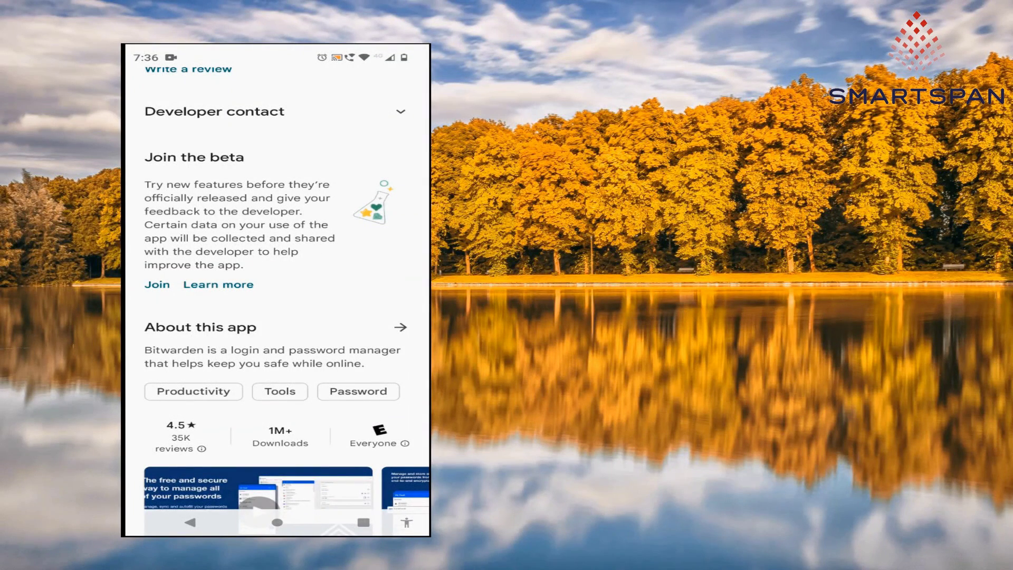
pyautogui.scroll(-4, 278, 290)
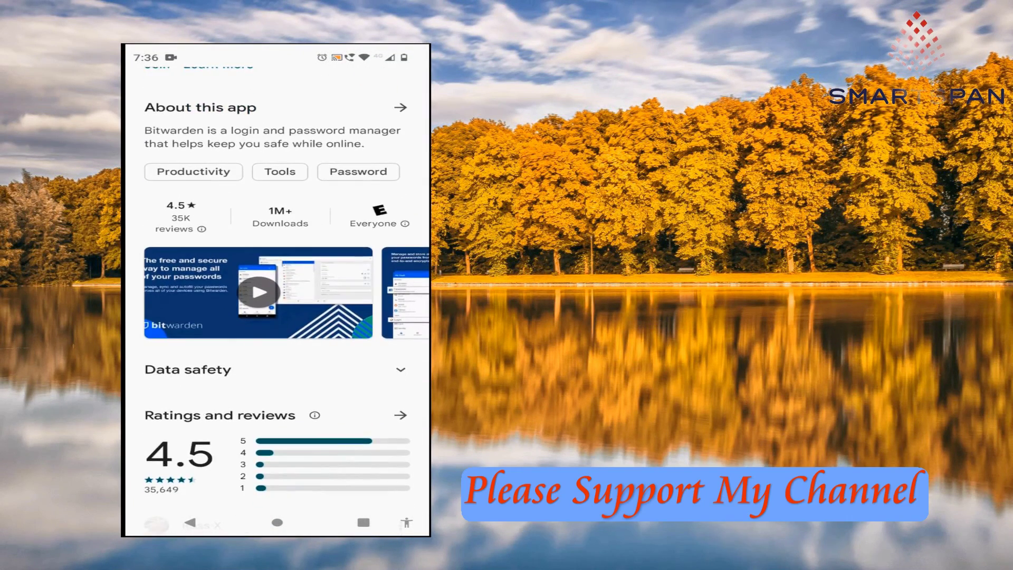
pyautogui.click(406, 293)
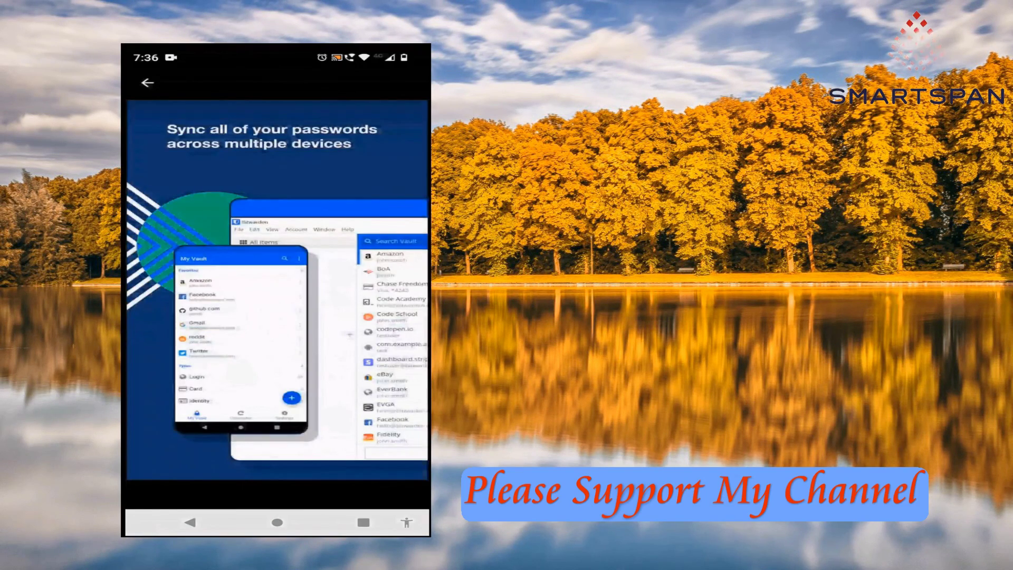